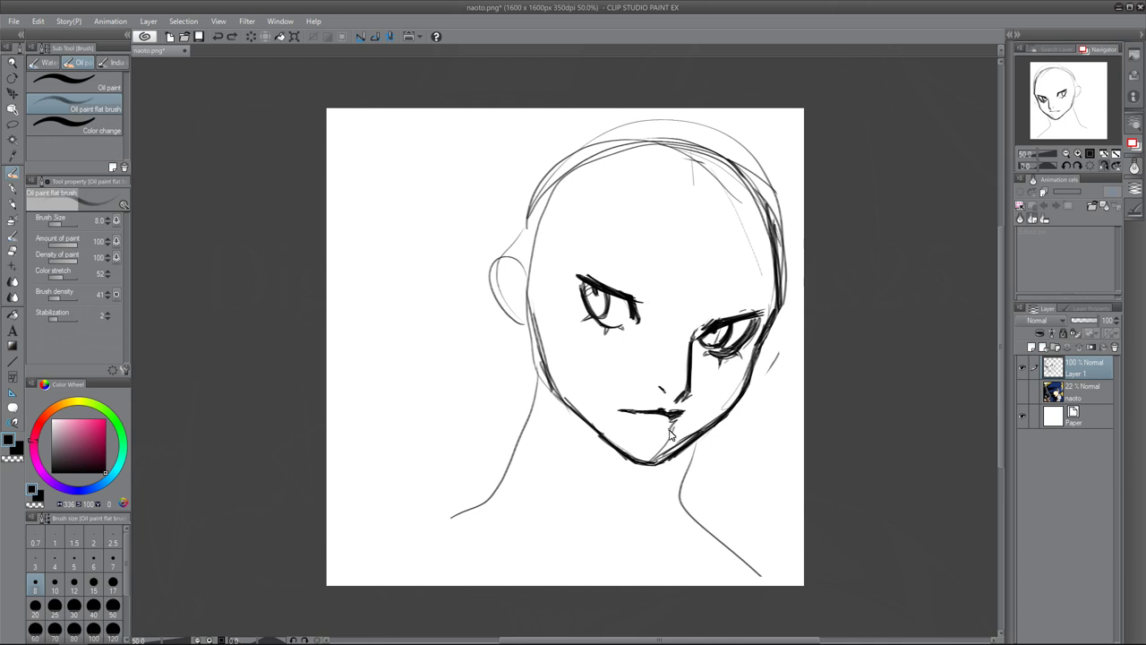
Sketch extra strokes on both eyes, and transform the selected lines at the outer edge of the far eye
drag(610, 282, 636, 296)
mouse_move(703, 325)
mouse_down()
mouse_move(740, 310)
mouse_move(725, 347)
mouse_up()
key(e)
key(m)
mouse_move(758, 292)
mouse_down()
mouse_move(757, 344)
mouse_move(771, 310)
mouse_up()
key(ctrl+t)
drag(772, 378, 757, 358)
key(Return)
key(ctrl+d)
Mirror the canvas horizontally, and strengthen the inner eye corners and the line down the nose bridge
key(h)
key(b)
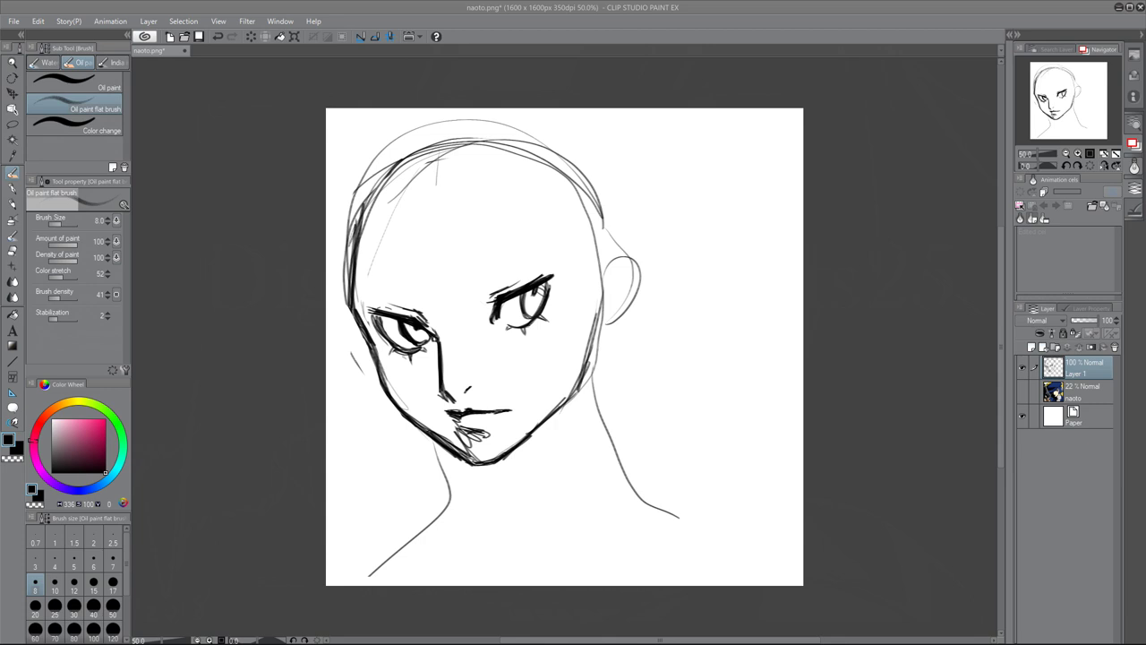
mouse_move(505, 323)
mouse_down()
mouse_move(527, 326)
mouse_move(533, 306)
mouse_up()
drag(533, 290, 528, 302)
drag(422, 313, 437, 325)
drag(438, 324, 442, 381)
mouse_move(441, 330)
mouse_down()
mouse_move(436, 384)
mouse_move(455, 400)
mouse_move(469, 388)
mouse_up()
mouse_move(437, 338)
mouse_down()
mouse_move(428, 376)
mouse_move(439, 394)
mouse_up()
drag(376, 354, 448, 416)
drag(358, 384, 432, 427)
drag(385, 362, 464, 447)
mouse_move(380, 402)
mouse_down()
mouse_move(337, 306)
mouse_move(369, 506)
mouse_up()
drag(367, 412, 410, 514)
drag(415, 430, 435, 501)
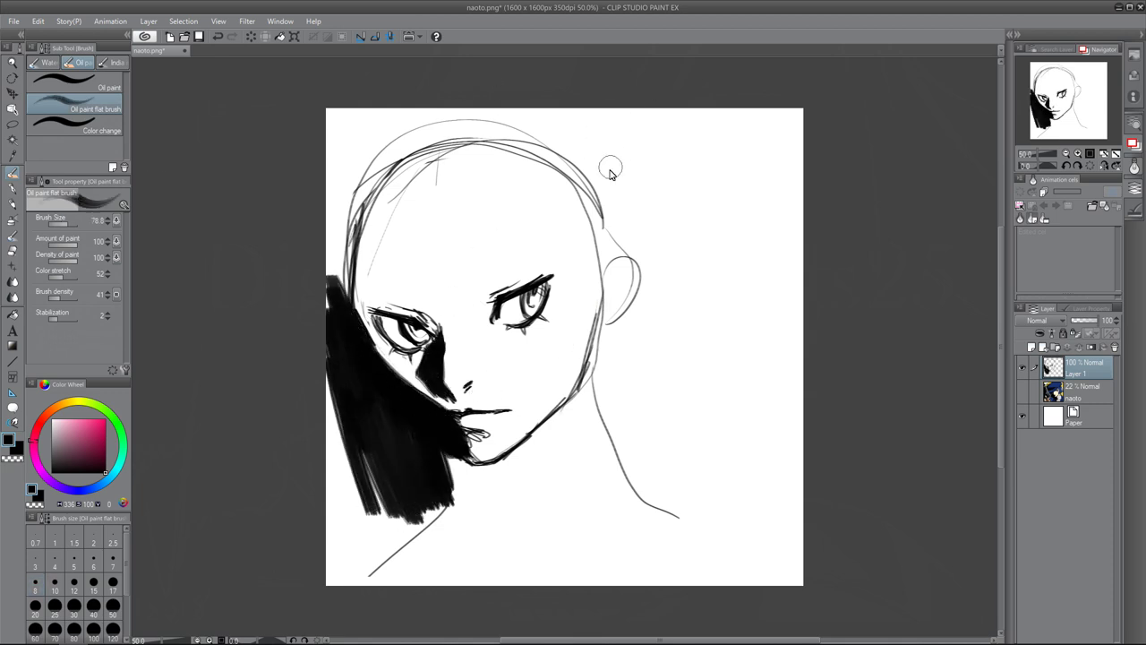
key(ctrl+z)
key(ctrl+z)
key(ctrl+z)
Erase the rough marks beside the nose and redraw its solid black shadow with an 8.5 brush
click(72, 223)
click(13, 251)
mouse_move(398, 327)
mouse_down()
mouse_move(430, 328)
mouse_move(433, 342)
mouse_move(445, 313)
mouse_move(436, 402)
mouse_move(452, 410)
mouse_move(388, 423)
mouse_move(417, 365)
mouse_move(431, 392)
mouse_up()
key(b)
drag(436, 344, 419, 374)
drag(420, 375, 441, 392)
Draw iris and pupil details inside both eyes
mouse_move(385, 313)
mouse_down()
mouse_move(437, 330)
mouse_move(430, 348)
mouse_move(418, 346)
mouse_up()
mouse_move(402, 320)
mouse_down()
mouse_move(406, 336)
mouse_move(424, 338)
mouse_up()
drag(536, 306, 514, 311)
drag(395, 335, 415, 338)
Select the far eye, transform it slightly into place, and deselect it
key(m)
mouse_move(360, 285)
mouse_down()
mouse_move(430, 355)
mouse_move(364, 283)
mouse_up()
key(ctrl+t)
drag(432, 307, 427, 303)
key(Return)
key(ctrl+d)
Clean up the scribbles on the chin and draw a shadow contour from the far cheek to the mouth
click(11, 251)
mouse_move(447, 439)
mouse_down()
mouse_move(492, 453)
mouse_move(465, 421)
mouse_move(469, 433)
mouse_move(520, 427)
mouse_move(565, 404)
mouse_move(457, 454)
mouse_move(452, 414)
mouse_move(506, 412)
mouse_move(479, 418)
mouse_move(464, 456)
mouse_up()
key(b)
drag(374, 353, 449, 419)
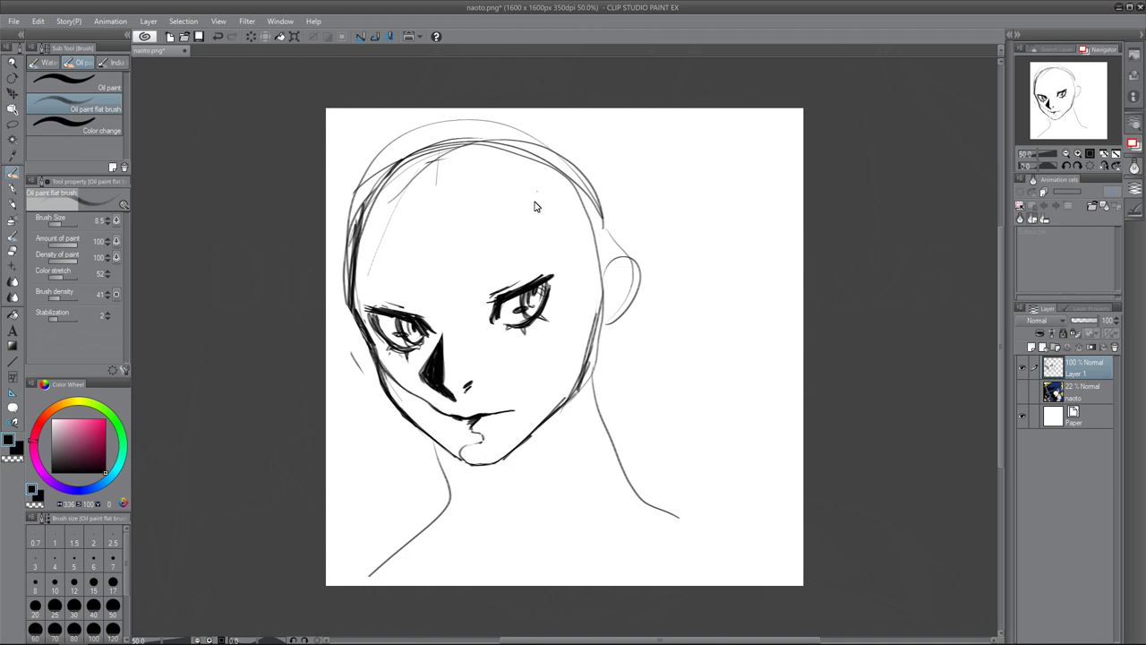
Draw thick, slanted eyebrows above both eyes and erase the overlapping eyelid lines
drag(464, 306, 507, 286)
mouse_move(471, 302)
mouse_down()
mouse_move(536, 266)
mouse_move(518, 275)
mouse_up()
mouse_move(464, 306)
mouse_down()
mouse_move(541, 262)
mouse_move(497, 295)
mouse_up()
click(13, 251)
key(b)
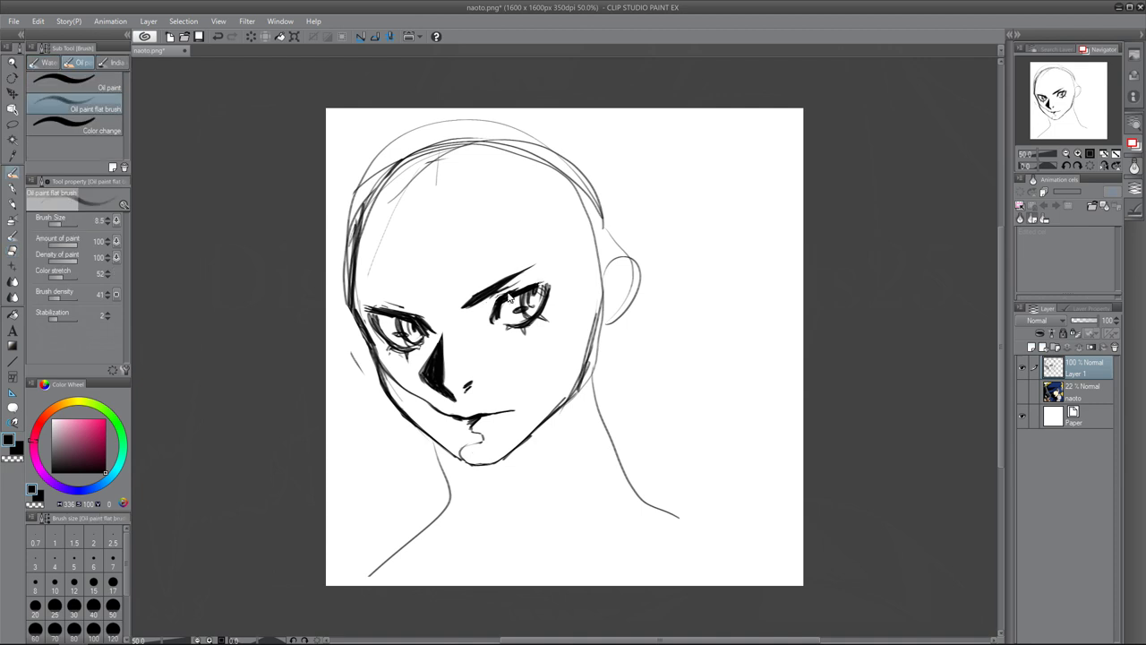
click(13, 253)
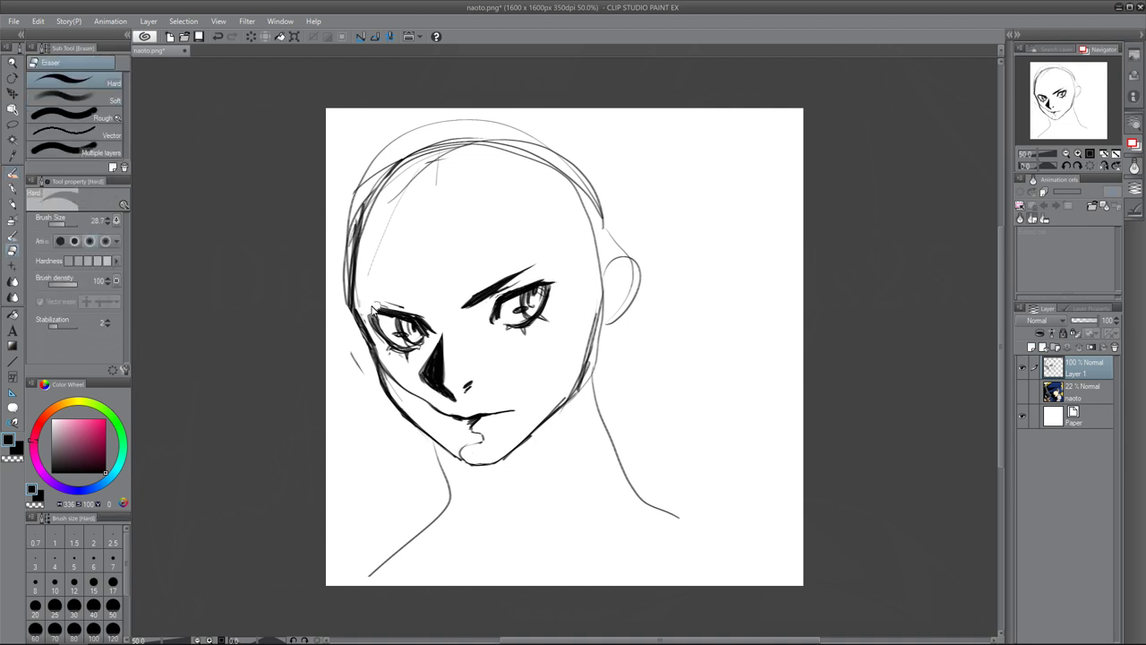
key(b)
drag(360, 299, 437, 320)
Sketch the hair outline over the crown and down the side of the head around the ear
drag(602, 280, 597, 343)
drag(623, 264, 598, 343)
mouse_move(343, 223)
mouse_down()
mouse_move(443, 323)
mouse_move(538, 190)
mouse_up()
mouse_move(429, 105)
mouse_down()
mouse_move(357, 164)
mouse_move(342, 333)
mouse_move(340, 194)
mouse_move(414, 131)
mouse_move(593, 172)
mouse_move(626, 242)
mouse_up()
drag(637, 179, 618, 269)
drag(632, 270, 556, 364)
Sketch the fringe and face-framing locks, and erase the old skull construction lines
mouse_move(548, 176)
mouse_down()
mouse_move(524, 250)
mouse_move(561, 347)
mouse_up()
drag(547, 234, 533, 386)
drag(360, 264, 418, 386)
drag(328, 347, 372, 375)
drag(329, 265, 415, 390)
key(e)
mouse_move(347, 229)
mouse_down()
mouse_move(369, 270)
mouse_move(358, 358)
mouse_move(376, 152)
mouse_move(496, 144)
mouse_move(573, 170)
mouse_move(618, 286)
mouse_move(577, 349)
mouse_move(626, 206)
mouse_up()
click(12, 173)
Redraw the hair outline on the far side of the face and add strands to the fringe
drag(328, 285, 340, 359)
drag(347, 170, 328, 276)
drag(368, 149, 362, 263)
drag(493, 245, 434, 313)
drag(512, 208, 488, 266)
drag(500, 150, 452, 251)
drag(548, 149, 560, 207)
drag(602, 267, 572, 344)
drag(421, 108, 346, 171)
Sketch the upper wavy lock of the ponytail flowing from the back of the head
drag(684, 108, 734, 170)
drag(734, 169, 657, 244)
drag(702, 284, 803, 254)
mouse_move(573, 122)
mouse_down()
mouse_move(647, 149)
mouse_move(630, 213)
mouse_up()
drag(735, 152, 671, 233)
drag(730, 108, 711, 179)
drag(725, 173, 679, 244)
Sketch the lower ponytail lock reaching the canvas edge and a small mark behind the neck, undoing the last stray stroke
drag(671, 192, 803, 261)
mouse_move(637, 281)
mouse_down()
mouse_move(757, 322)
mouse_move(803, 321)
mouse_up()
drag(725, 321, 799, 361)
drag(596, 349, 613, 361)
mouse_move(499, 294)
mouse_down()
mouse_move(469, 315)
mouse_move(489, 320)
mouse_up()
key(ctrl+z)
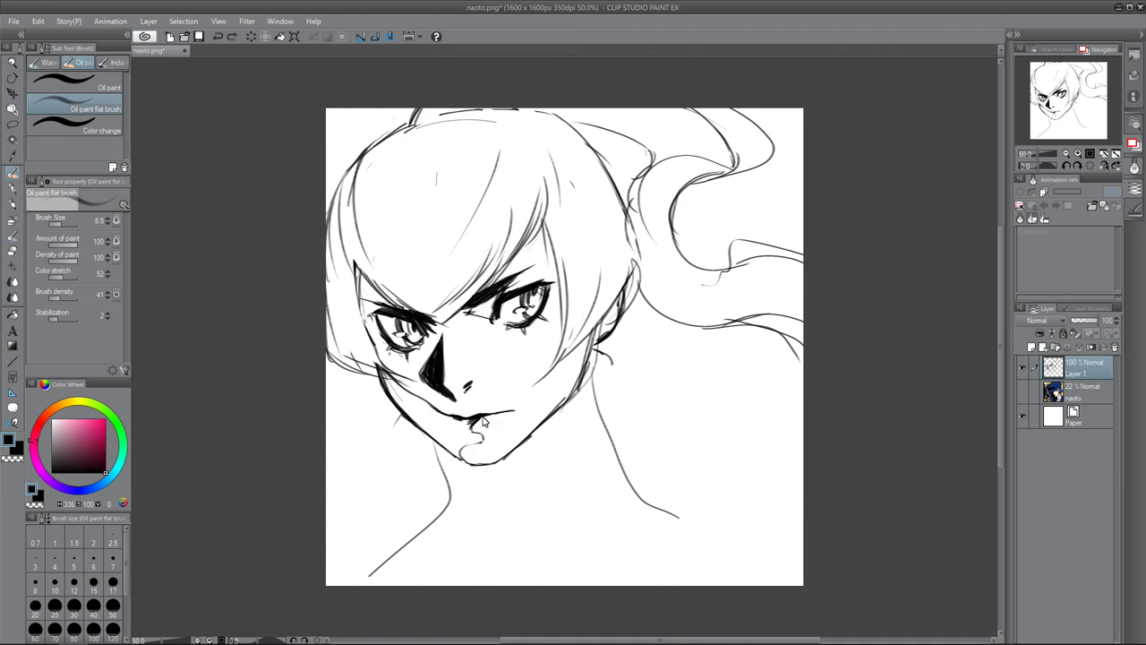
Sketch the neck line and a contour under the jaw, and extend the nose shadow up to the inner eye corner
drag(585, 366, 598, 448)
drag(446, 453, 467, 483)
drag(565, 399, 472, 484)
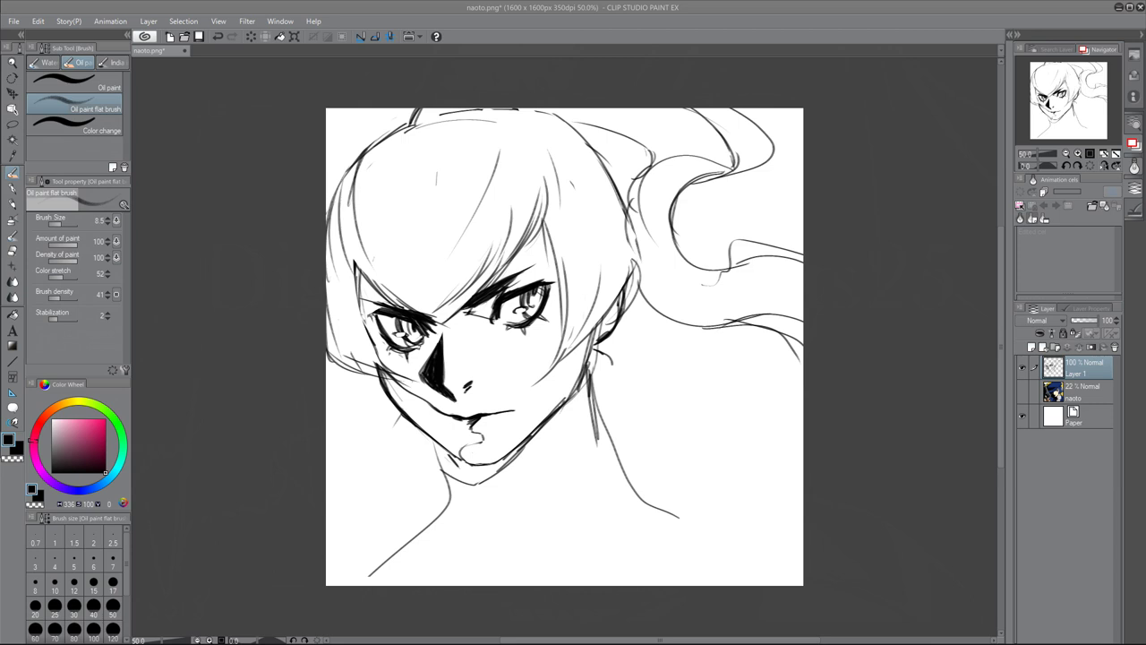
drag(444, 359, 439, 327)
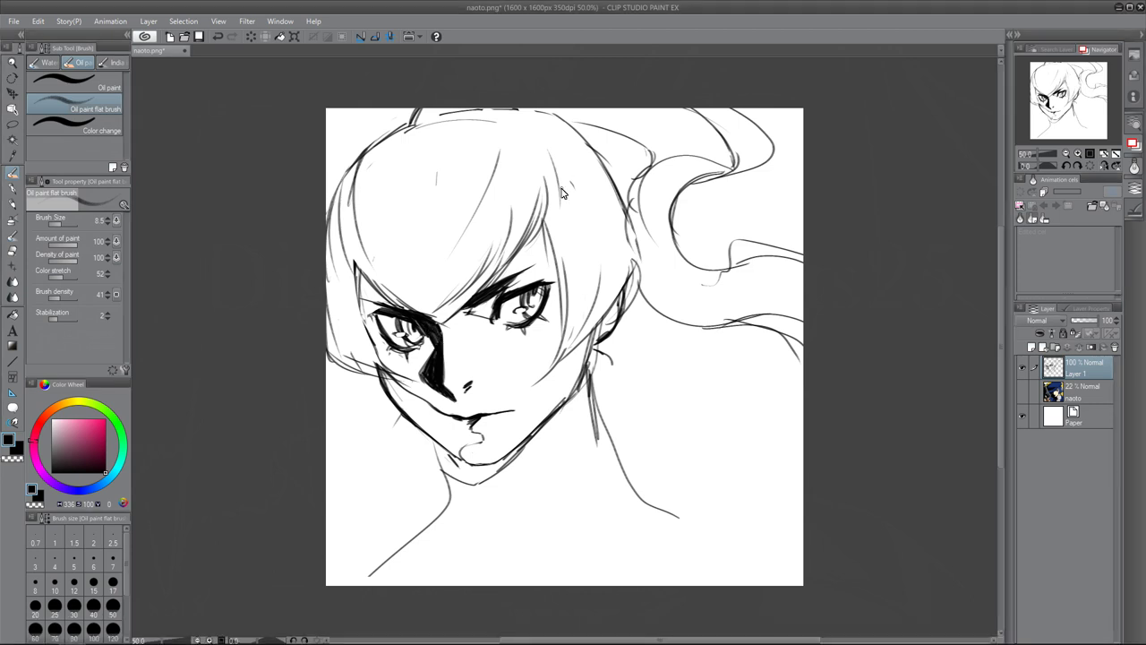
Sketch the folded high collar around the neck below the chin
mouse_move(435, 443)
mouse_down()
mouse_move(424, 474)
mouse_move(435, 504)
mouse_up()
drag(457, 523, 502, 535)
drag(578, 461, 532, 510)
drag(589, 374, 542, 484)
drag(584, 452, 534, 586)
mouse_move(425, 500)
mouse_down()
mouse_move(435, 584)
mouse_move(494, 538)
mouse_up()
drag(469, 547, 517, 549)
drag(566, 469, 520, 531)
drag(556, 485, 492, 541)
drag(588, 375, 550, 468)
Sketch the outer edges of the open jacket collar on both sides of the neck, undoing the last stroke
drag(595, 351, 637, 448)
drag(618, 373, 659, 499)
drag(637, 434, 662, 523)
drag(399, 419, 378, 534)
drag(594, 355, 663, 507)
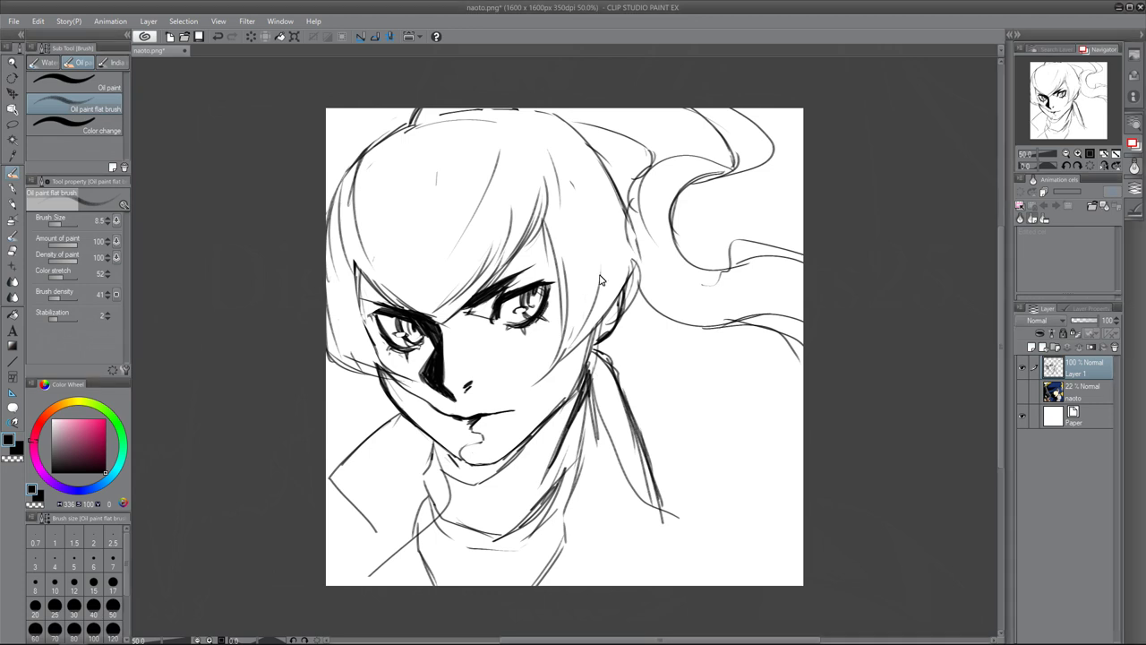
key(ctrl+z)
Erase the leftover neck lines and rough strokes around the high collar and jacket collar
key(e)
drag(444, 520, 421, 537)
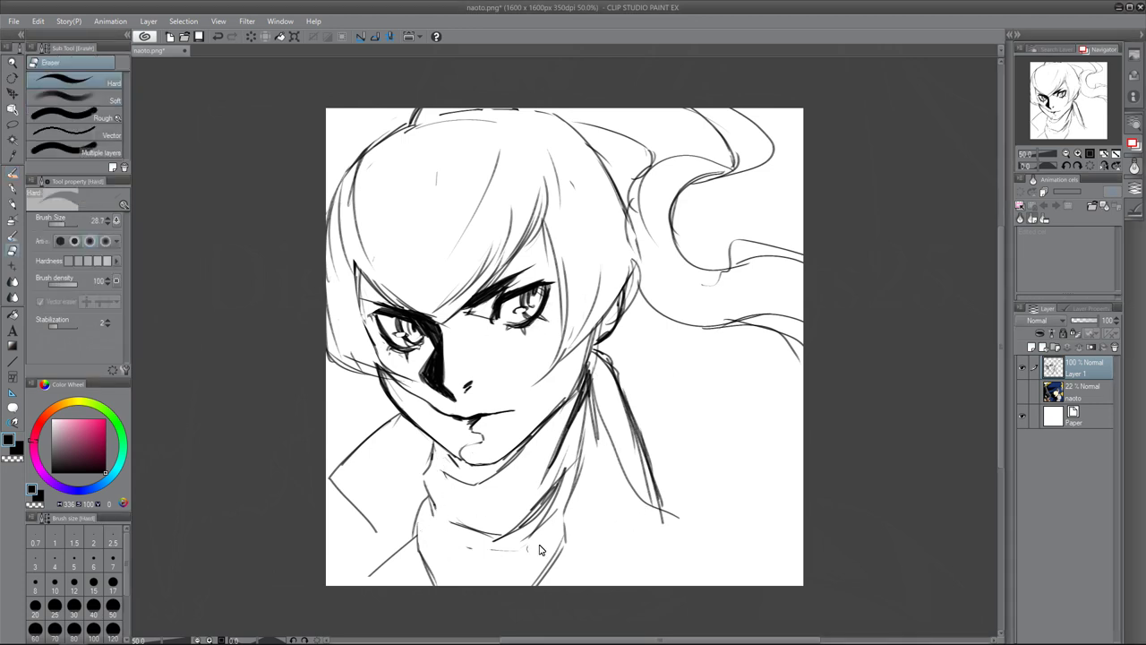
drag(564, 476, 521, 533)
drag(573, 474, 578, 439)
drag(591, 381, 598, 447)
drag(602, 417, 653, 505)
drag(621, 394, 654, 493)
key(b)
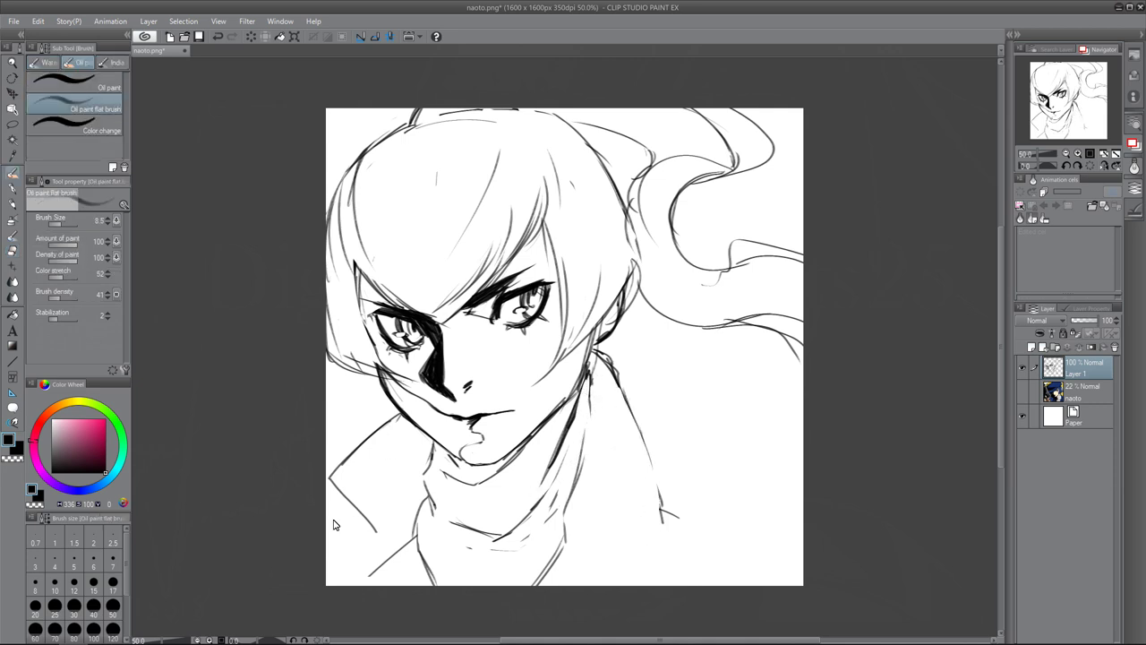
Sketch loose hair locks hanging behind the jaw on both sides of the neck
drag(590, 328, 525, 506)
drag(586, 362, 550, 439)
drag(614, 314, 590, 401)
mouse_move(376, 364)
mouse_down()
mouse_move(414, 534)
mouse_move(394, 458)
mouse_up()
mouse_move(370, 376)
mouse_down()
mouse_move(404, 461)
mouse_move(398, 449)
mouse_up()
drag(361, 371, 367, 439)
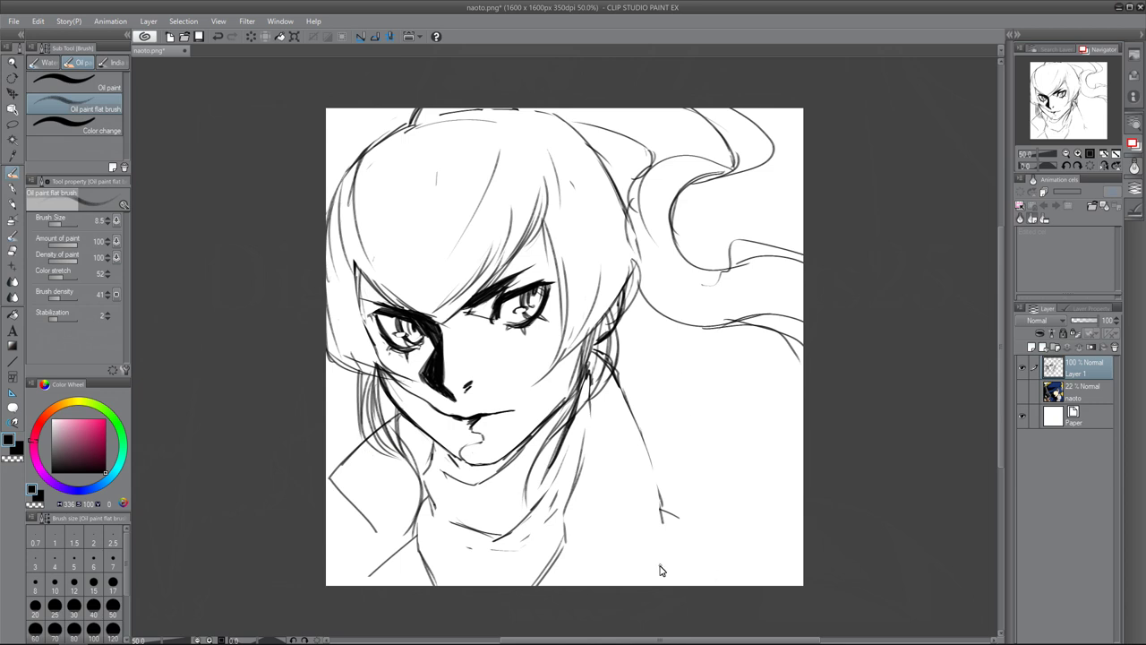
drag(581, 345, 526, 518)
drag(582, 394, 530, 501)
Draw the jacket lapels with their inner edges and the shoulder lines on both sides
mouse_move(618, 309)
mouse_down()
mouse_move(607, 377)
mouse_move(620, 364)
mouse_move(664, 527)
mouse_up()
mouse_move(664, 529)
mouse_down()
mouse_move(582, 562)
mouse_move(563, 585)
mouse_up()
drag(566, 549, 632, 516)
drag(601, 394, 629, 517)
mouse_move(355, 480)
mouse_down()
mouse_move(394, 451)
mouse_move(390, 555)
mouse_move(412, 584)
mouse_up()
drag(399, 541, 432, 576)
drag(646, 443, 803, 566)
drag(342, 498, 326, 512)
Check the naoto reference layer, hide it again, and erase the excess hair lines beside the jaw and neck
click(1022, 391)
click(1021, 391)
key(e)
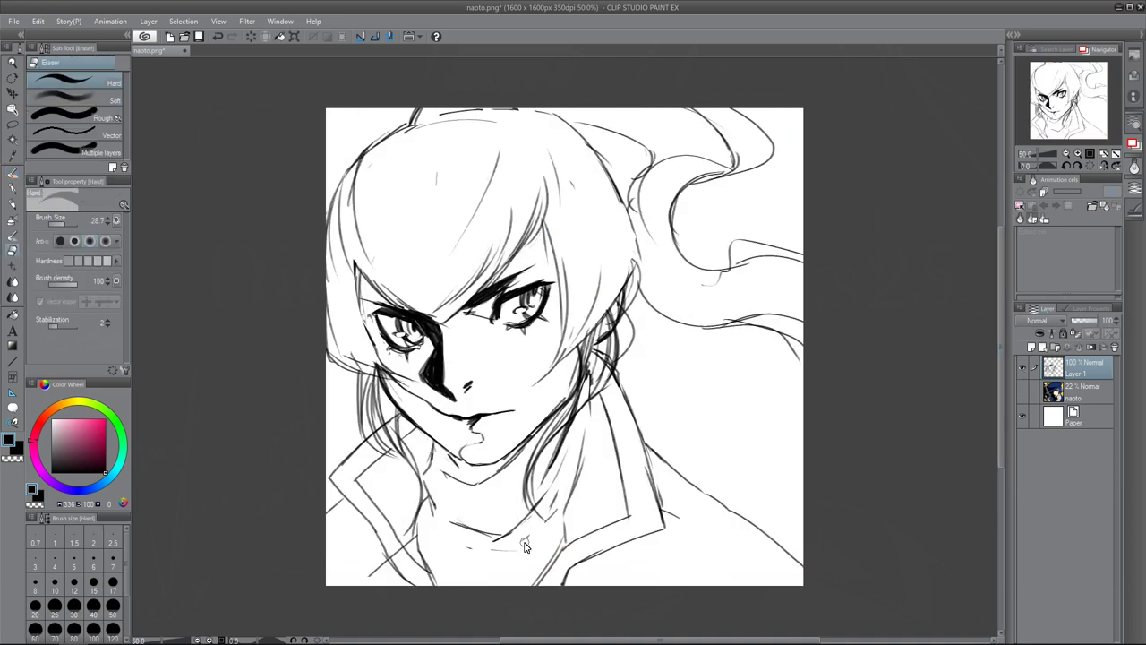
drag(373, 380, 397, 445)
mouse_move(586, 344)
mouse_down()
mouse_move(582, 408)
mouse_move(613, 319)
mouse_up()
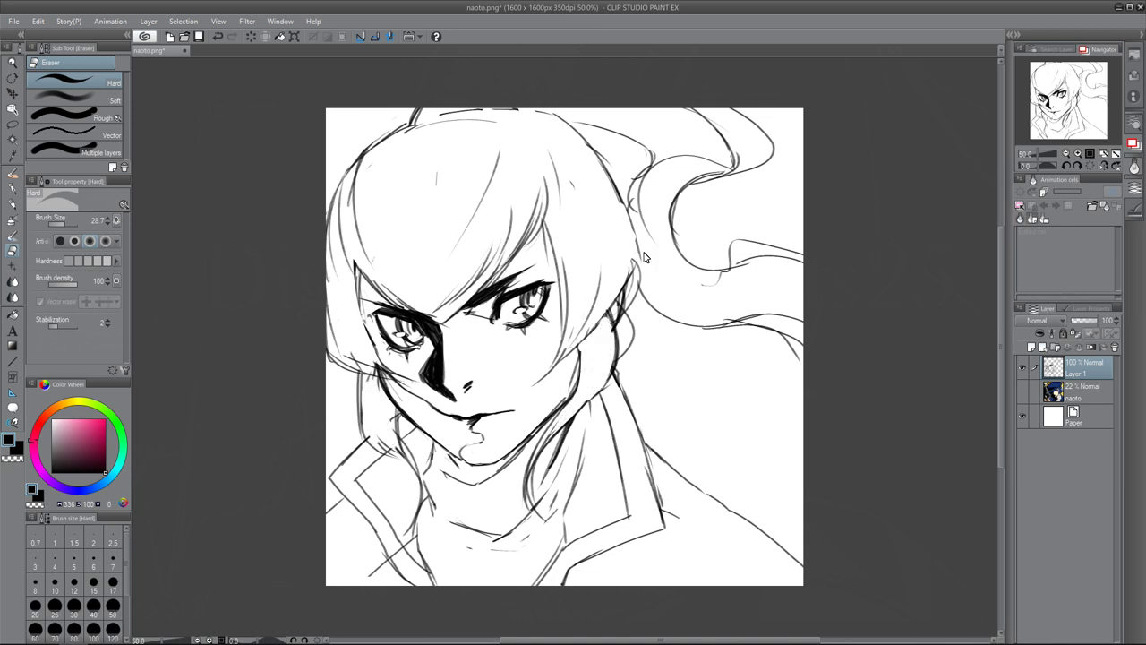
key(b)
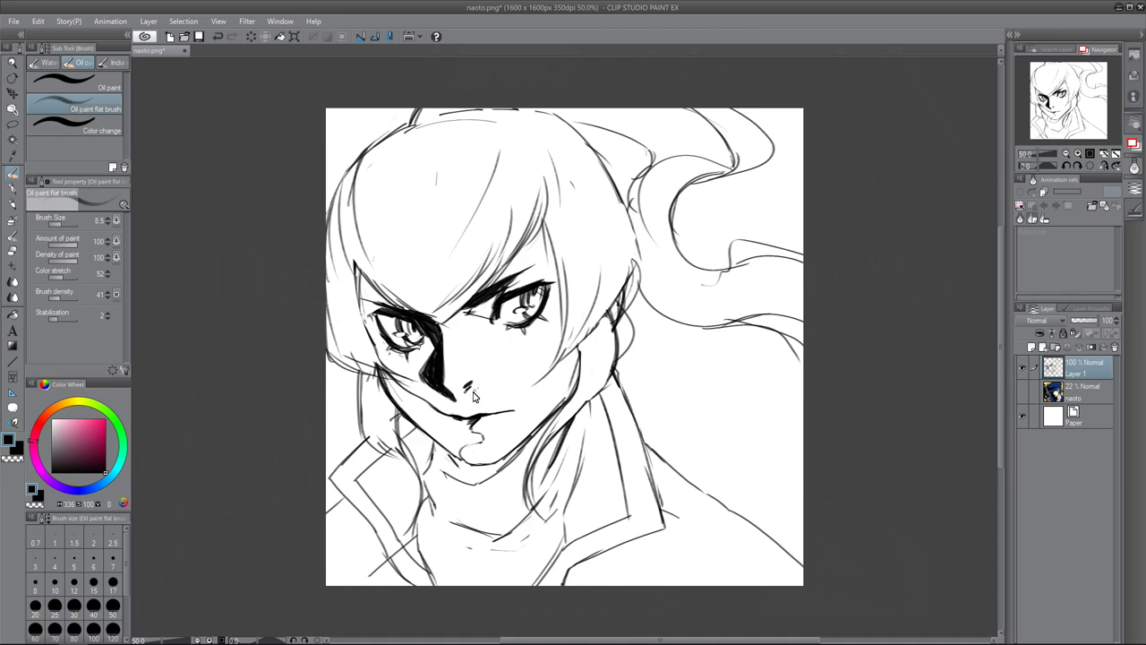
Save the drawing under the file name flynn in JPEG format
click(14, 22)
click(45, 115)
text(flynn)
click(248, 257)
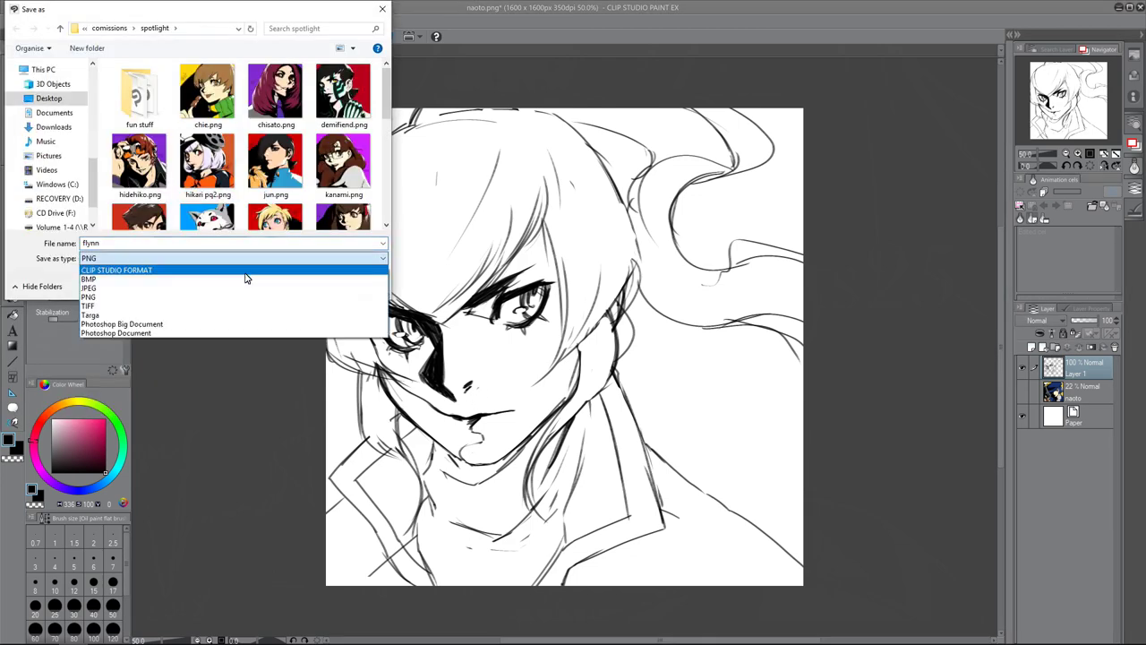
click(248, 270)
click(295, 283)
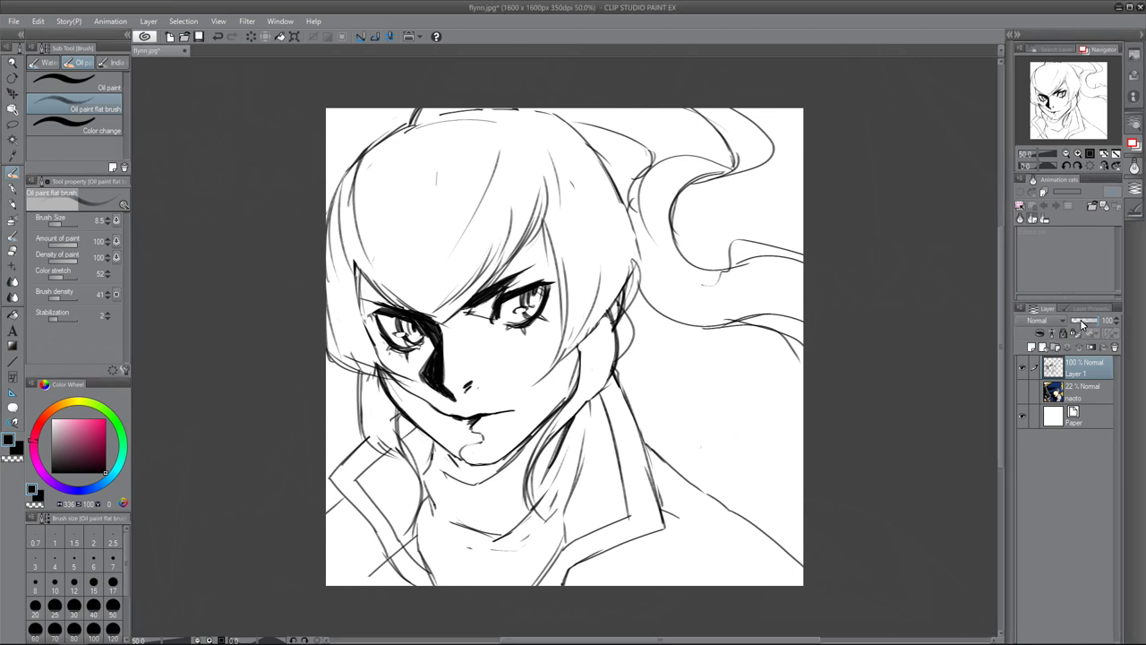
Lower the opacity of Layer 1 to 35% and add a new layer above it
drag(1095, 321, 1081, 321)
right_click(1078, 368)
click(1029, 63)
Ink the jawline and the outline of the nose shadow with the G-pen
key(p)
mouse_move(375, 367)
mouse_down()
mouse_move(419, 434)
mouse_move(479, 466)
mouse_move(499, 459)
mouse_up()
drag(580, 383, 494, 465)
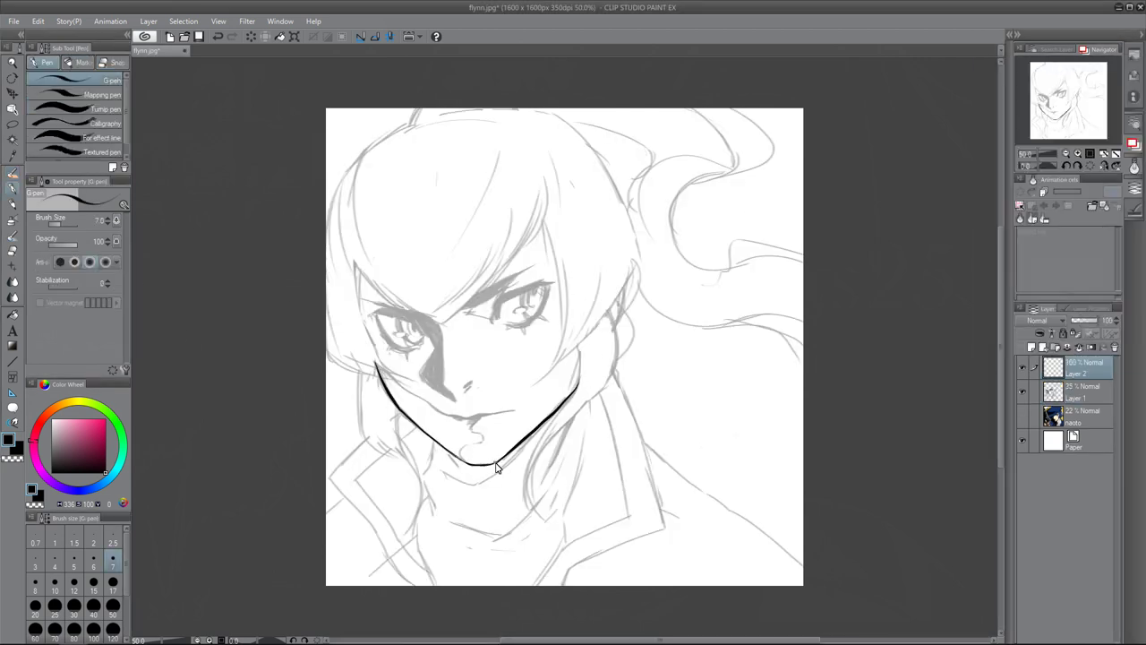
drag(437, 320, 454, 405)
key(ctrl+z)
Ink the right-hand eye with a heavy upper lash, iris and spiky lower lashes, plus the solid black brow beside it
mouse_move(494, 307)
mouse_down()
mouse_move(554, 282)
mouse_move(507, 299)
mouse_up()
key(ctrl+z)
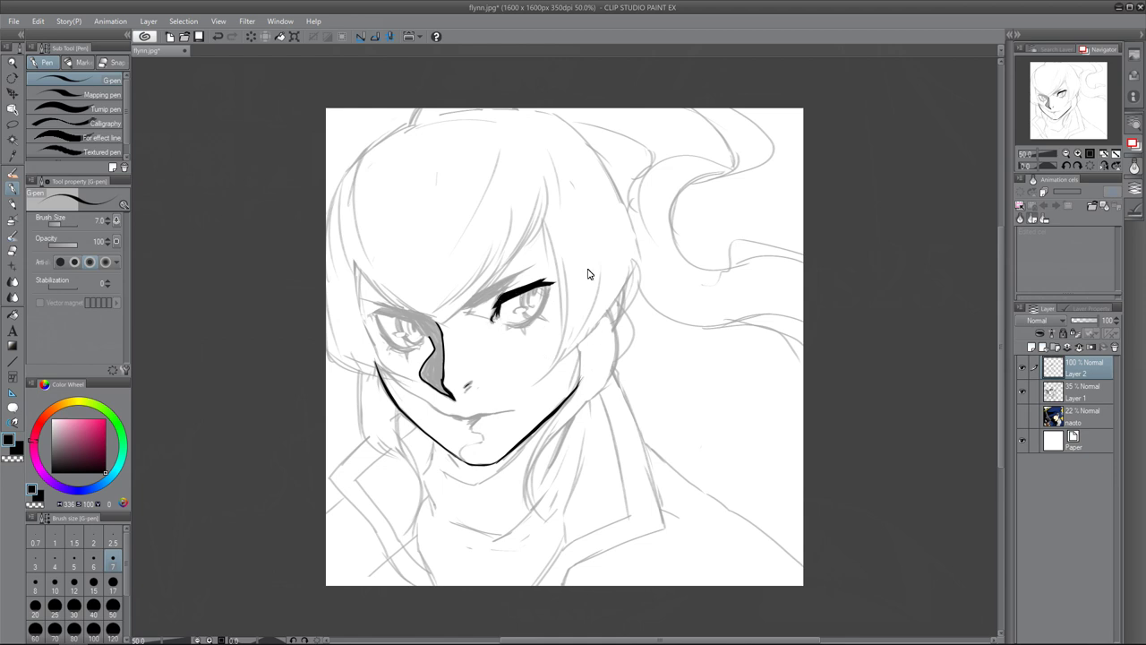
mouse_move(547, 298)
mouse_down()
mouse_move(511, 330)
mouse_move(541, 309)
mouse_up()
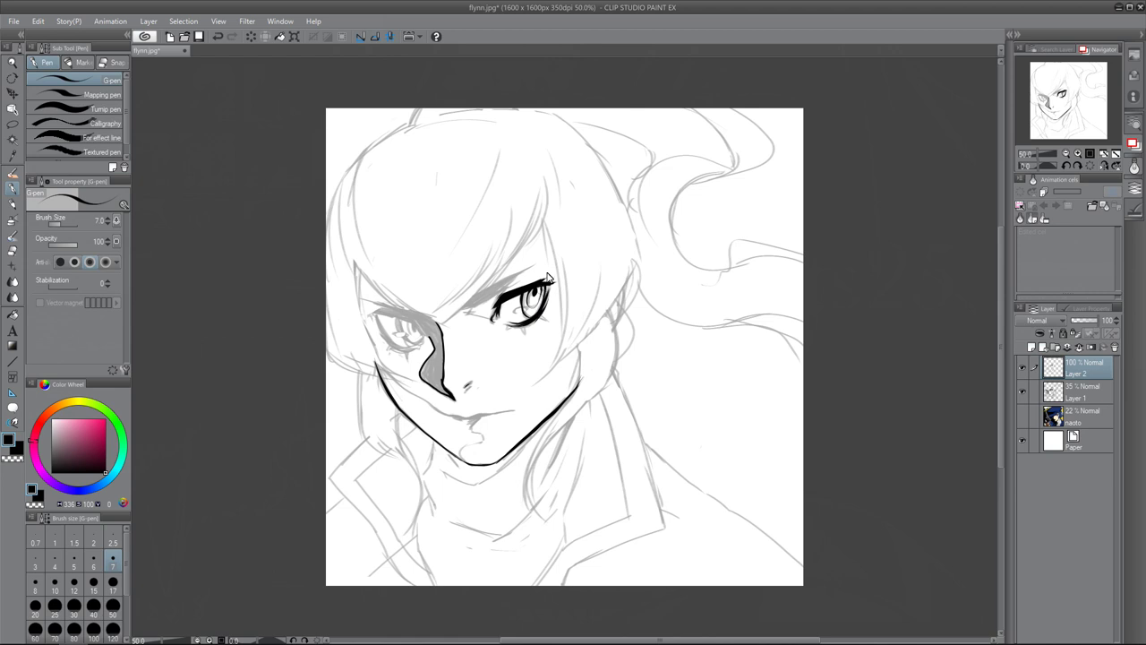
drag(526, 309, 514, 312)
mouse_move(459, 313)
mouse_down()
mouse_move(534, 266)
mouse_move(476, 300)
mouse_move(503, 295)
mouse_move(483, 311)
mouse_up()
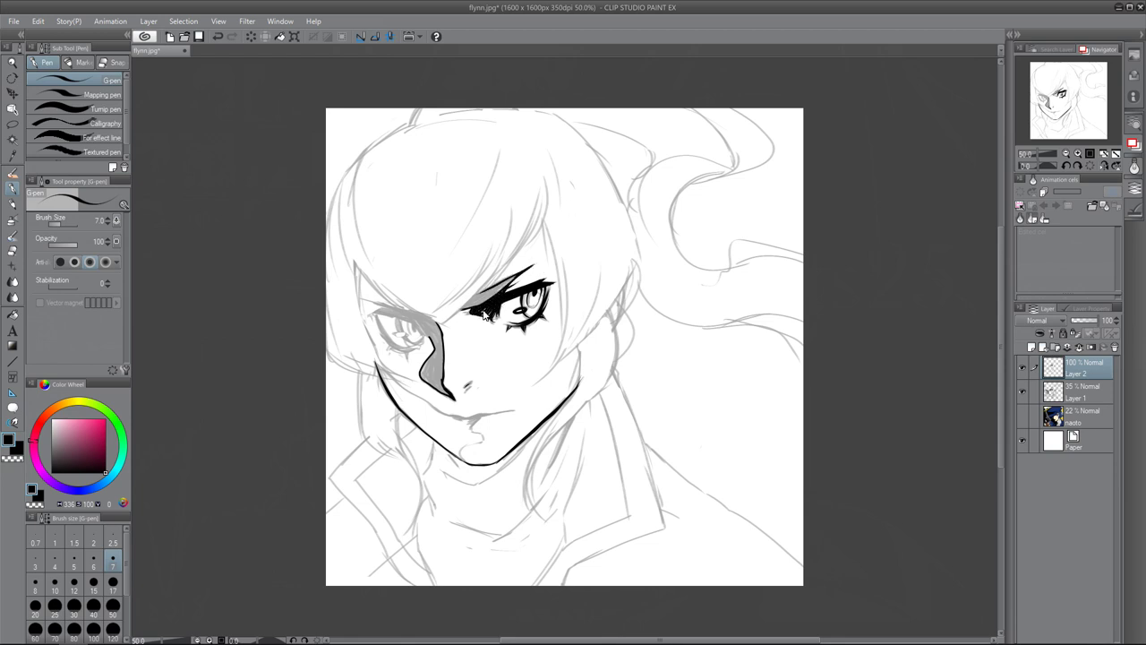
Ink the two fringe edges meeting above the nose and the shadow contour running across the cheek, lips and chin
mouse_move(547, 184)
mouse_down()
mouse_move(534, 247)
mouse_move(456, 312)
mouse_up()
mouse_move(345, 238)
mouse_down()
mouse_move(428, 321)
mouse_move(494, 297)
mouse_up()
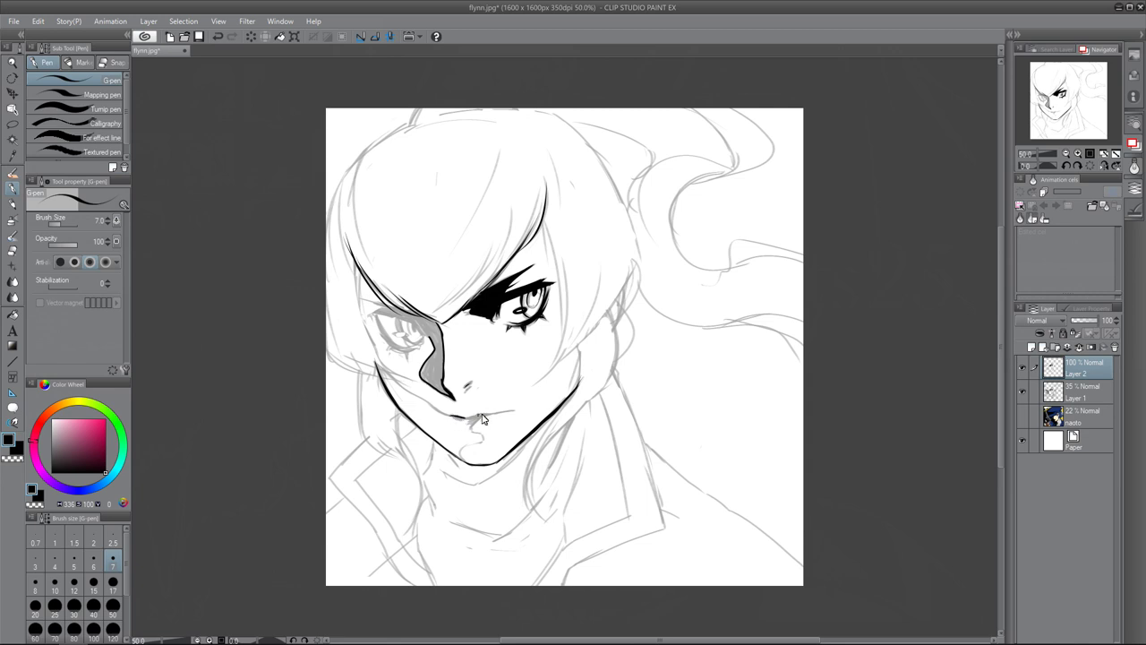
mouse_move(476, 417)
mouse_down()
mouse_move(514, 412)
mouse_move(477, 437)
mouse_move(479, 459)
mouse_up()
drag(387, 376, 451, 419)
Ink the side hair locks framing both sides of the face down to cheek level
mouse_move(545, 222)
mouse_down()
mouse_move(563, 353)
mouse_move(593, 330)
mouse_up()
mouse_move(631, 262)
mouse_down()
mouse_move(588, 338)
mouse_move(595, 268)
mouse_up()
mouse_move(361, 273)
mouse_down()
mouse_move(395, 373)
mouse_move(362, 304)
mouse_move(401, 375)
mouse_up()
key(ctrl+z)
drag(364, 324, 403, 374)
drag(327, 347, 414, 381)
Ink the line at the right side of the jaw and the long curved hair lock falling beside the neck
drag(578, 349, 573, 401)
mouse_move(580, 392)
mouse_down()
mouse_move(531, 486)
mouse_move(537, 508)
mouse_up()
key(ctrl+z)
drag(548, 440, 538, 518)
key(ctrl+z)
drag(570, 414, 539, 452)
mouse_move(613, 308)
mouse_down()
mouse_move(616, 371)
mouse_move(578, 414)
mouse_move(605, 381)
mouse_up()
drag(619, 327, 604, 392)
drag(624, 303, 616, 335)
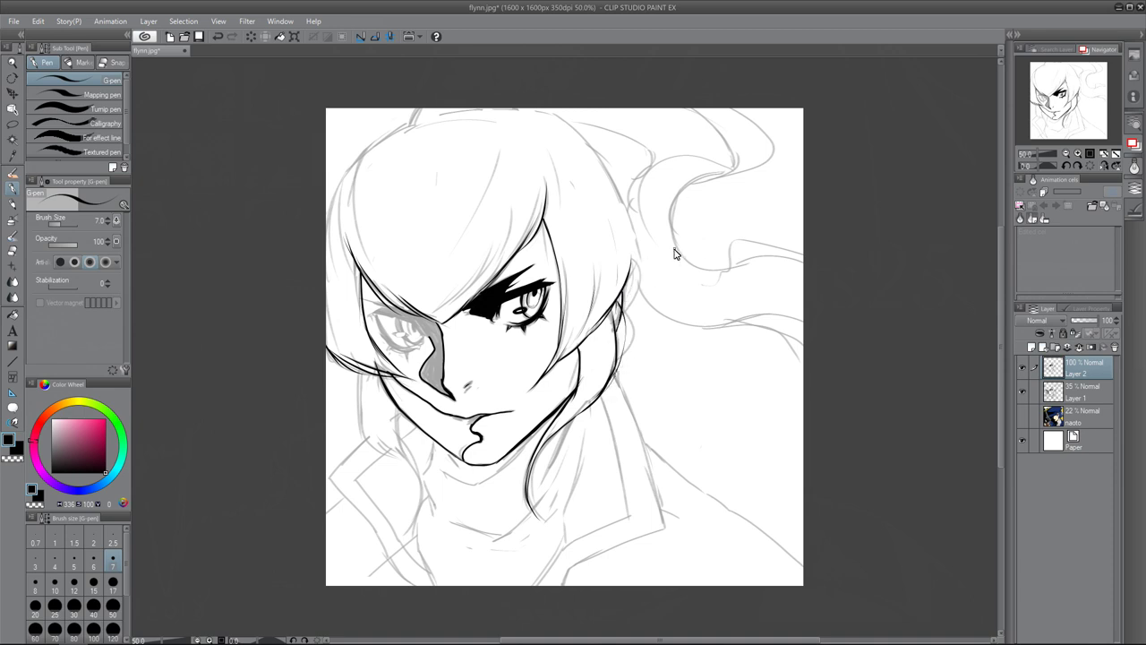
Ink the outer hair contour on the right side of the head and try the loose lock beside the left jaw
drag(556, 116, 635, 282)
drag(626, 164, 632, 312)
key(ctrl+z)
mouse_move(360, 373)
mouse_down()
mouse_move(423, 516)
mouse_move(398, 440)
mouse_up()
key(ctrl+z)
Lower the opacity of Layer 1 to 20% and return to Layer 2
click(1082, 393)
click(1077, 320)
click(1082, 369)
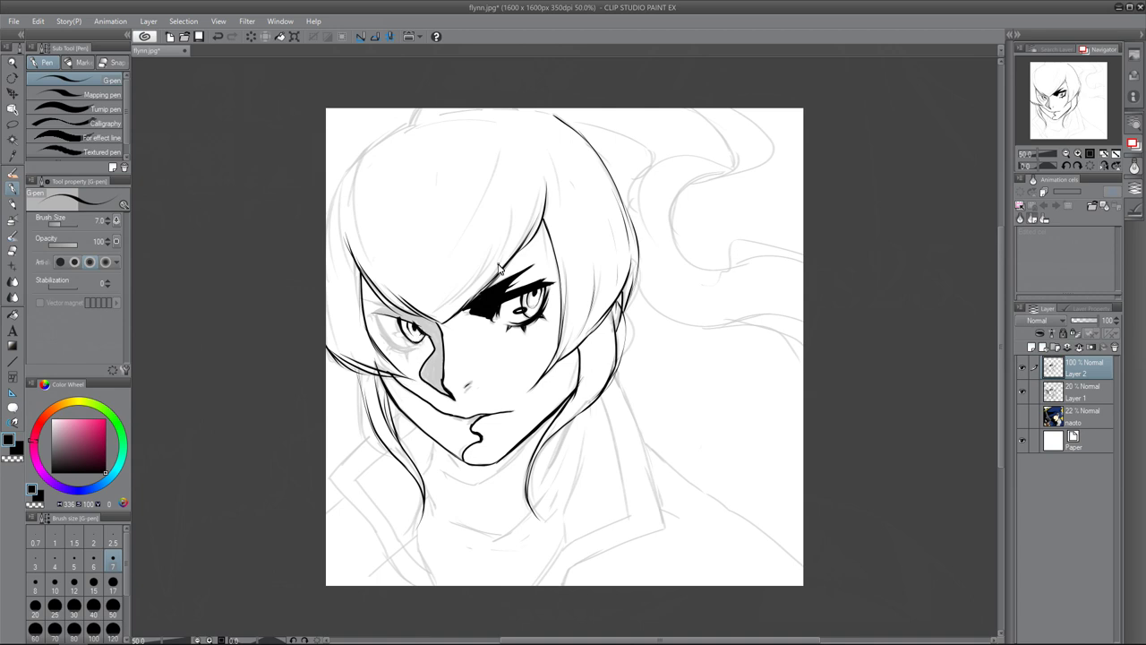
Ink the left eyebrow and fill the nose shadow with solid black
mouse_move(368, 299)
mouse_down()
mouse_move(436, 340)
mouse_move(389, 322)
mouse_up()
key(g)
click(431, 338)
key(p)
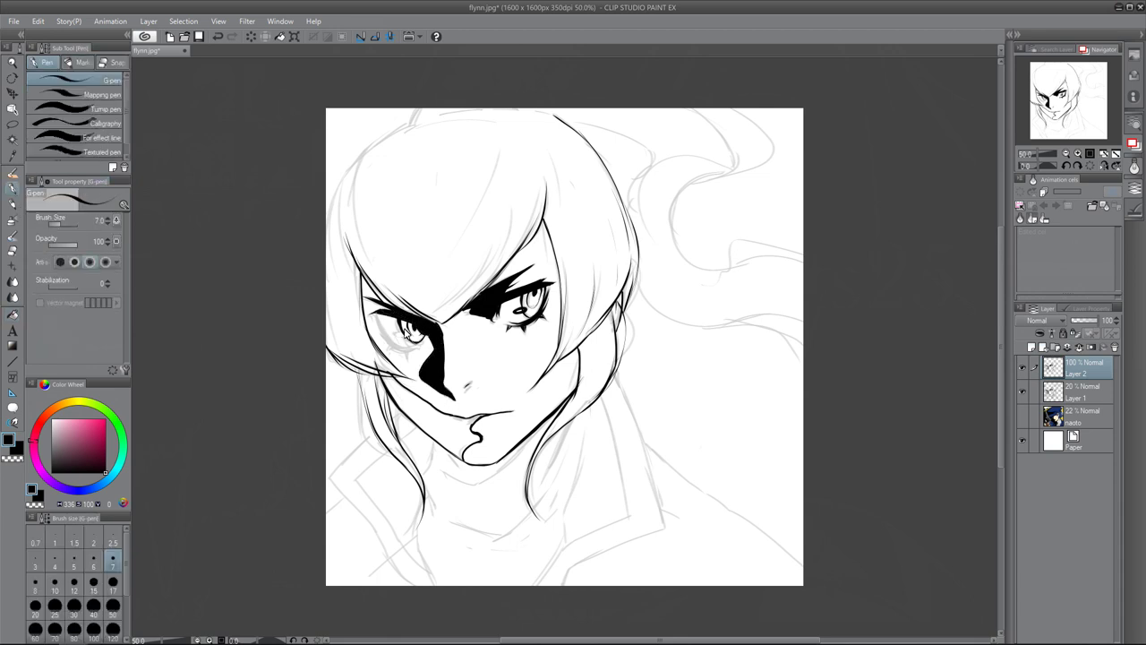
Ink the lower lashes of the left eye and clean up its highlight with the Hard eraser
mouse_move(378, 323)
mouse_down()
mouse_move(400, 354)
mouse_move(392, 348)
mouse_up()
key(ctrl+z)
drag(408, 354, 412, 356)
key(e)
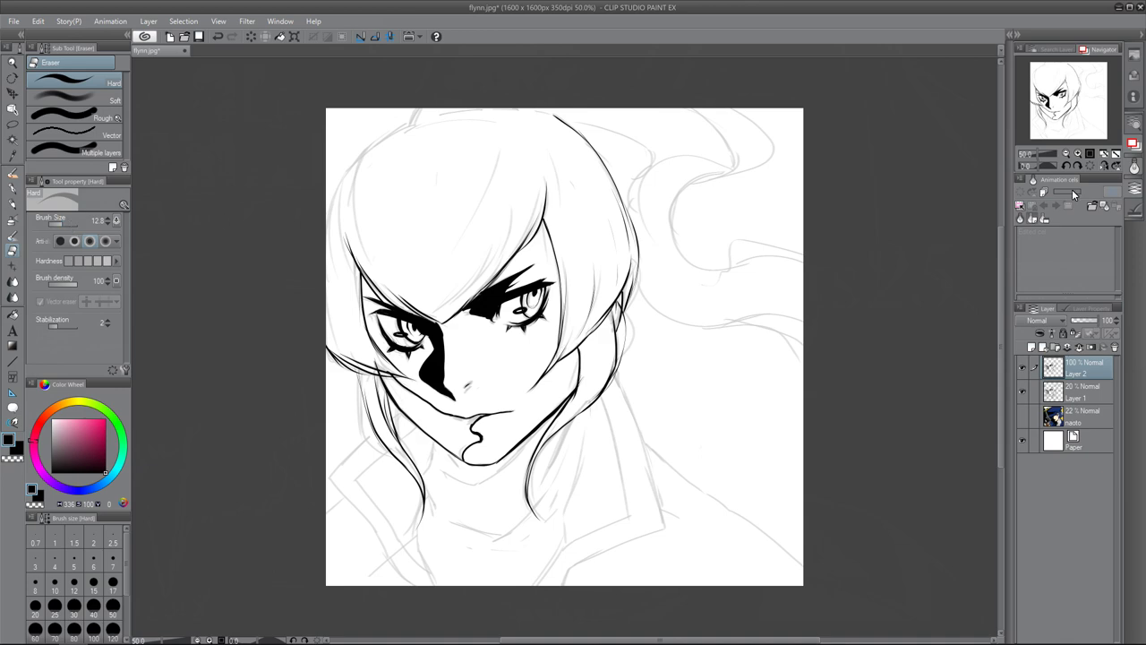
key(ctrl+plus)
drag(338, 334, 341, 332)
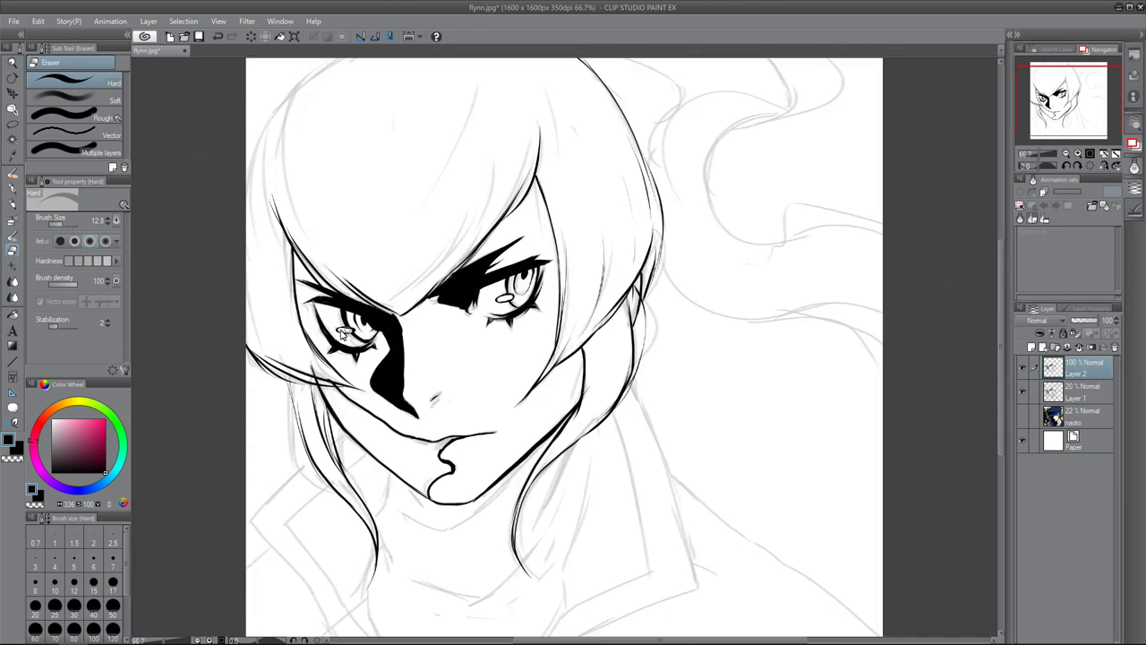
Fill the outlined shadow across the left cheek and chin with solid black
click(1064, 155)
key(g)
click(452, 434)
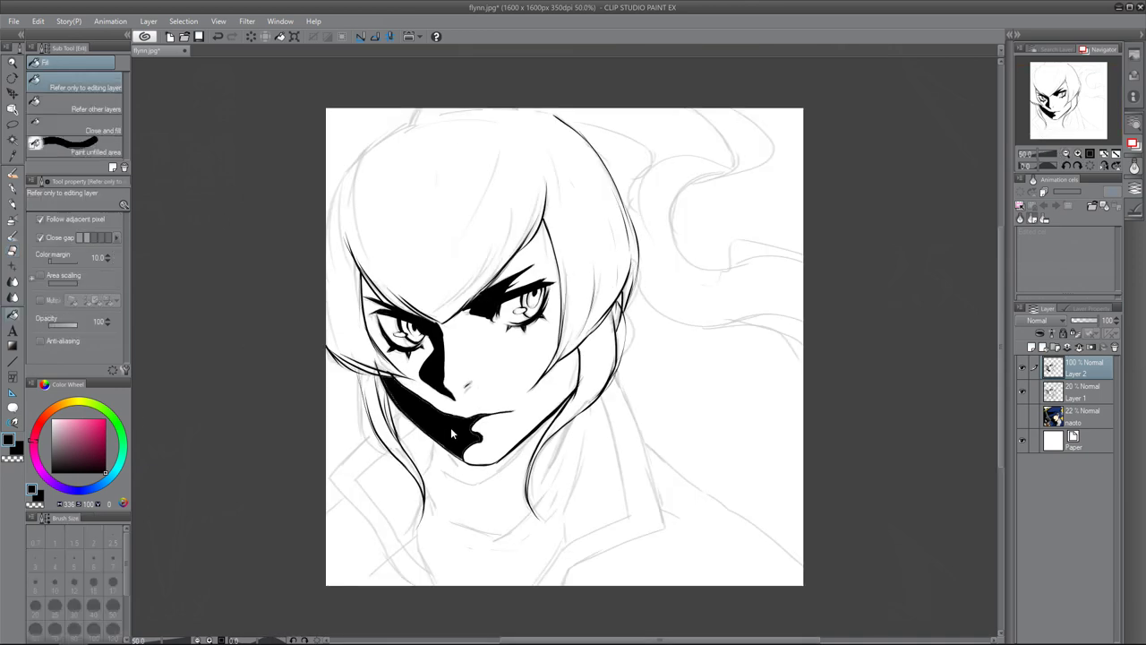
Ink the hair contour at the upper left of the head and trim the black shadow beside the lips
click(15, 172)
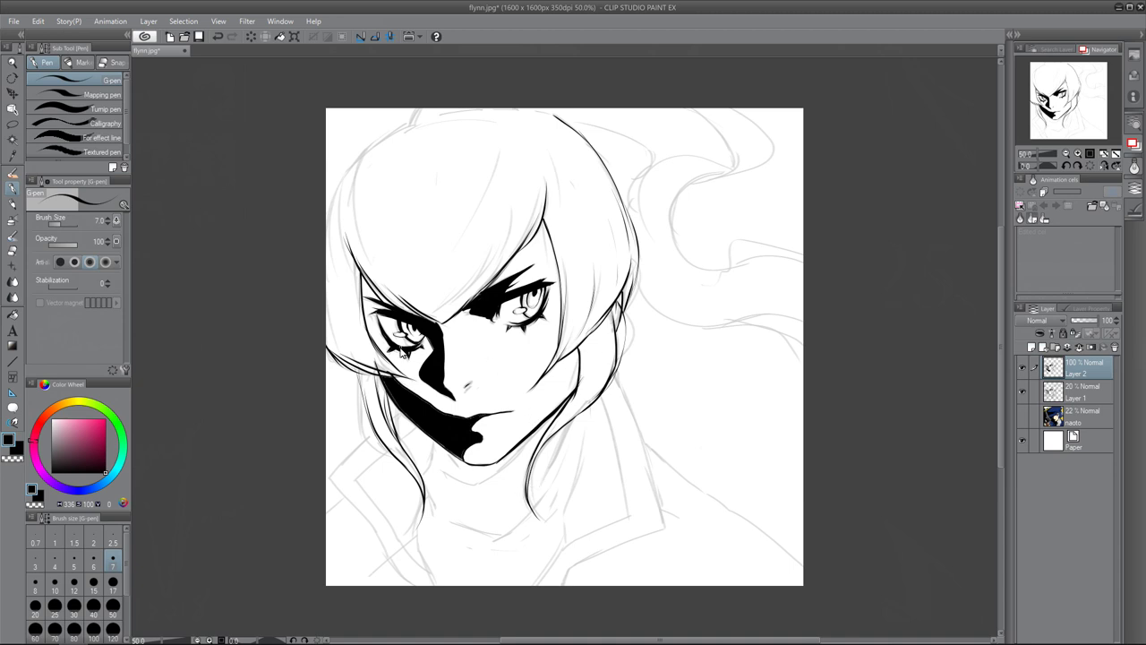
key(e)
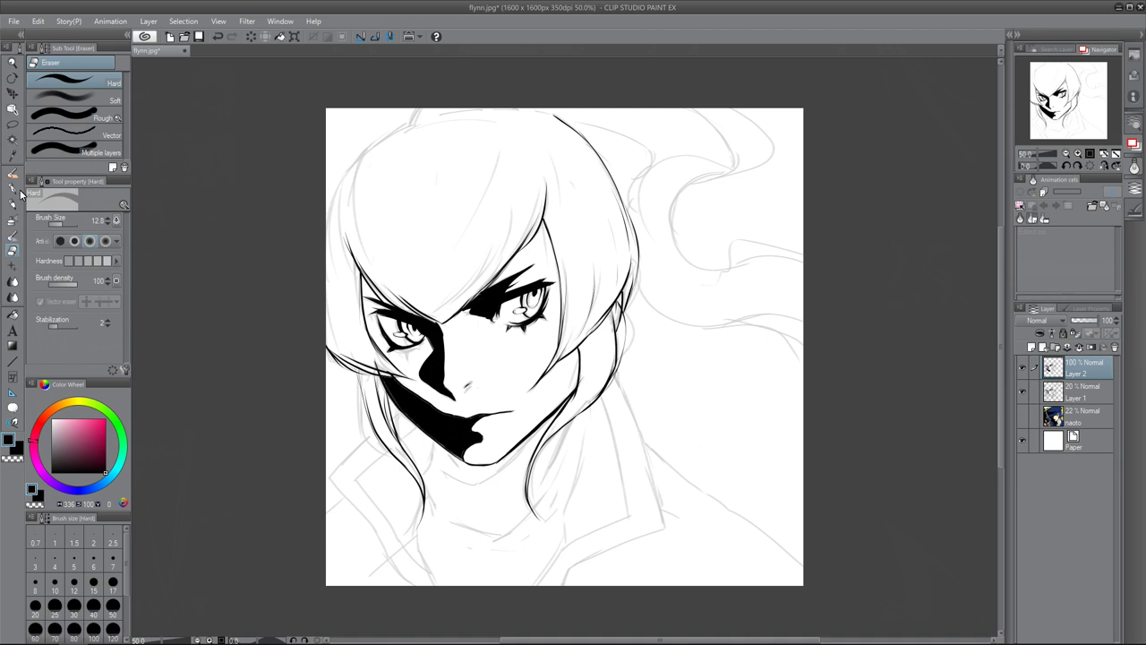
key(p)
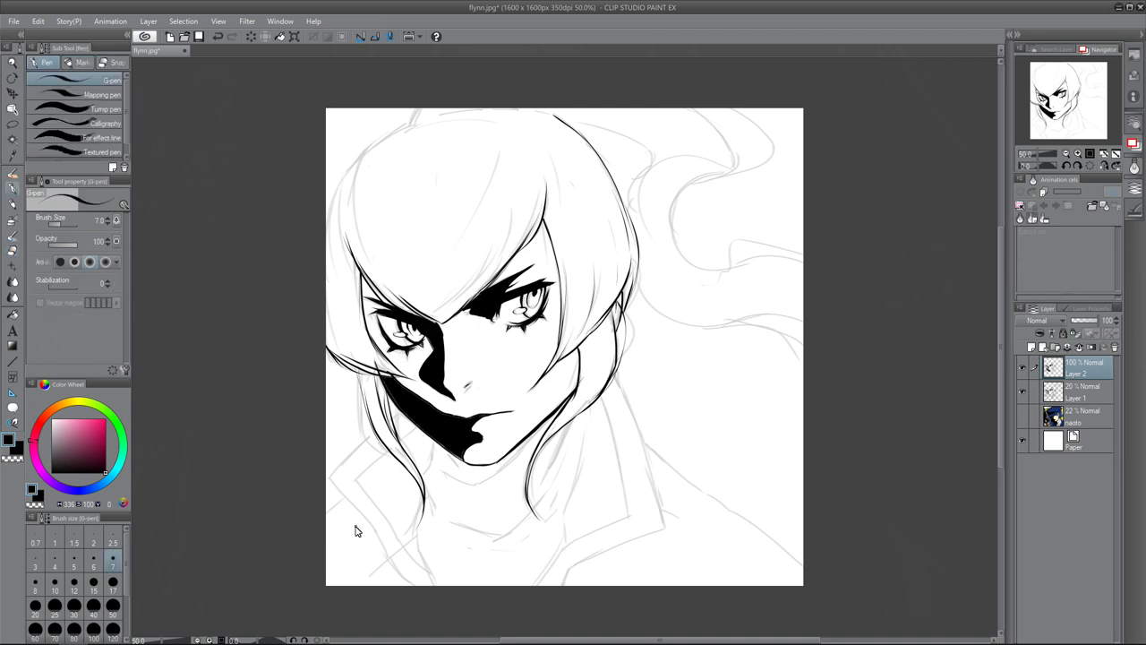
mouse_move(321, 232)
mouse_down()
mouse_move(416, 122)
mouse_move(406, 126)
mouse_up()
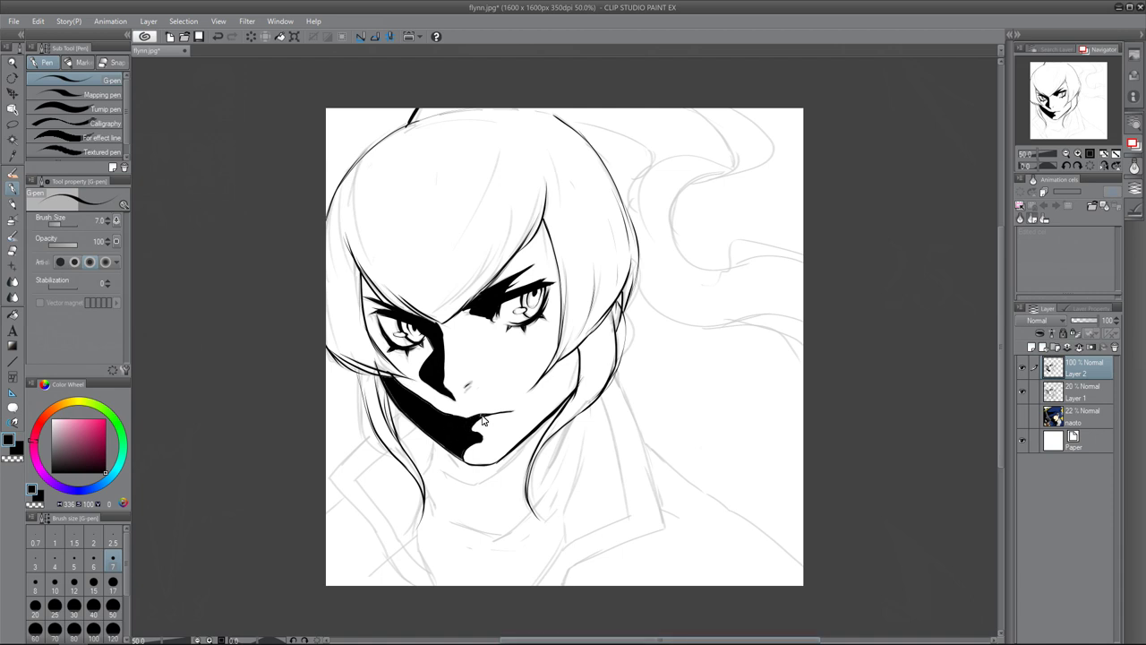
key(e)
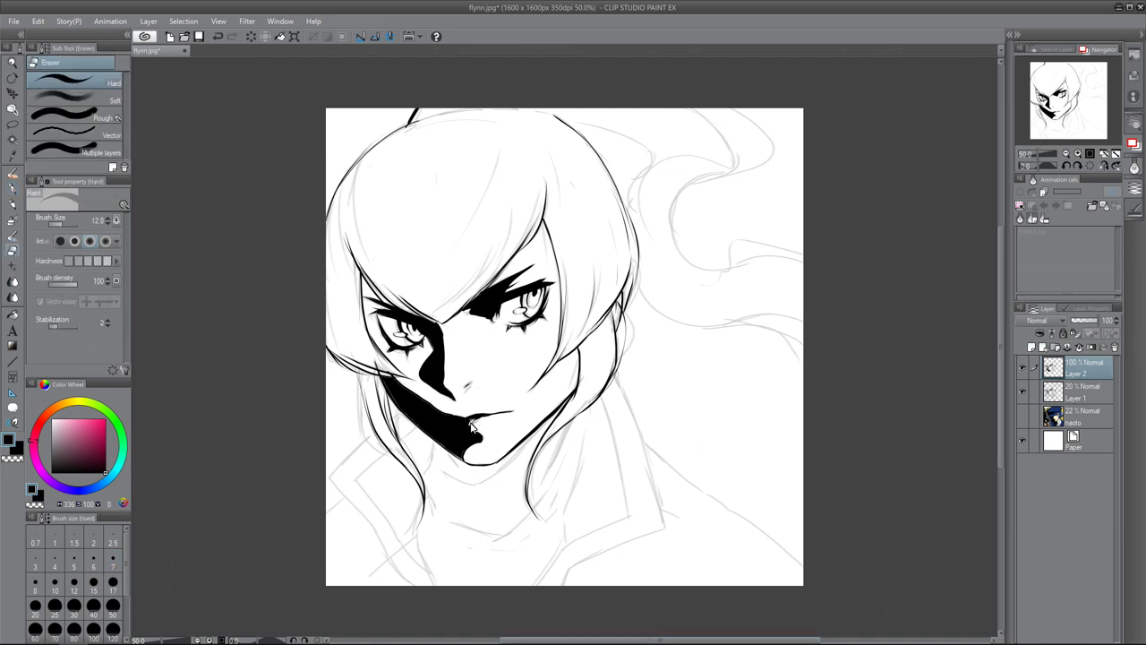
click(1023, 393)
key(p)
key(p)
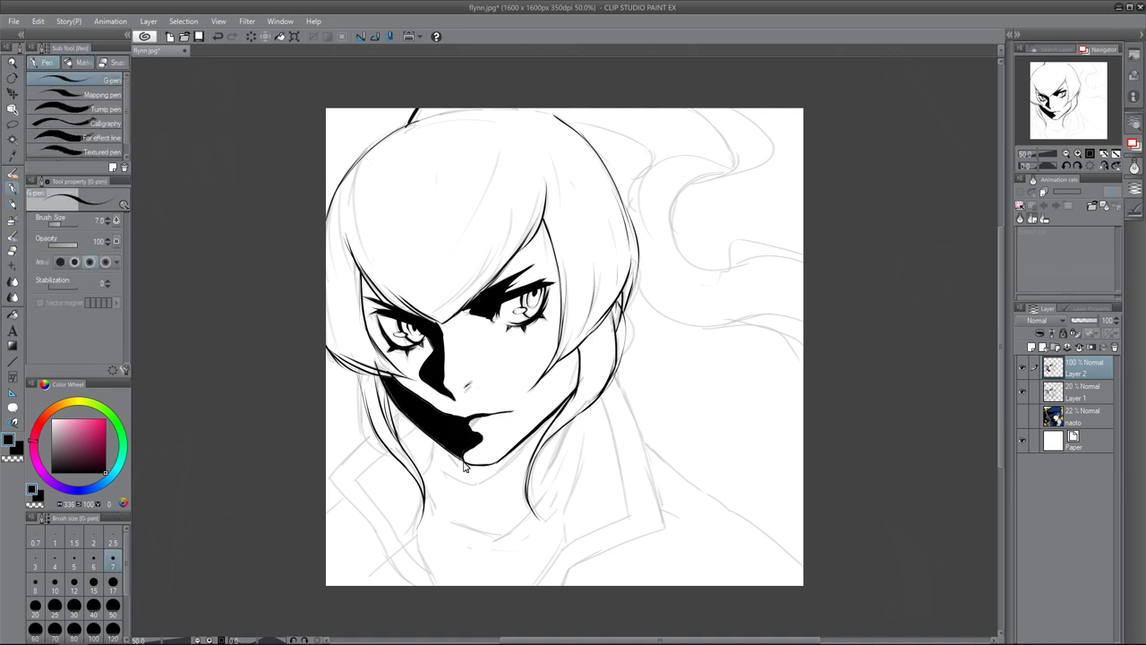
Paint the left side of the hair and face edge as a solid black shadow with the Mapping pen
click(105, 94)
mouse_move(347, 174)
mouse_down()
mouse_move(365, 268)
mouse_move(412, 317)
mouse_up()
drag(360, 245, 415, 314)
drag(354, 214, 418, 310)
mouse_move(363, 155)
mouse_down()
mouse_move(327, 240)
mouse_move(344, 290)
mouse_up()
drag(339, 229, 367, 297)
drag(339, 210, 358, 277)
mouse_move(340, 229)
mouse_down()
mouse_move(349, 268)
mouse_move(328, 350)
mouse_move(418, 391)
mouse_up()
drag(333, 275, 413, 389)
drag(354, 238, 331, 346)
mouse_move(337, 262)
mouse_down()
mouse_move(364, 374)
mouse_move(399, 383)
mouse_up()
mouse_move(342, 235)
mouse_down()
mouse_move(360, 405)
mouse_move(396, 414)
mouse_up()
Extend the solid black shadow over the neck, left collar and jacket, leaving the loose lock and collar edge white
mouse_move(353, 367)
mouse_down()
mouse_move(398, 410)
mouse_move(425, 475)
mouse_up()
mouse_move(538, 430)
mouse_down()
mouse_move(491, 474)
mouse_move(428, 573)
mouse_up()
drag(355, 439, 408, 557)
mouse_move(371, 429)
mouse_down()
mouse_move(328, 473)
mouse_move(338, 371)
mouse_move(351, 412)
mouse_move(329, 439)
mouse_up()
drag(328, 489, 412, 585)
drag(327, 521, 390, 578)
mouse_move(414, 456)
mouse_down()
mouse_move(464, 475)
mouse_move(385, 474)
mouse_move(416, 501)
mouse_move(423, 573)
mouse_move(437, 593)
mouse_move(421, 543)
mouse_move(479, 461)
mouse_move(494, 474)
mouse_move(434, 538)
mouse_move(443, 548)
mouse_up()
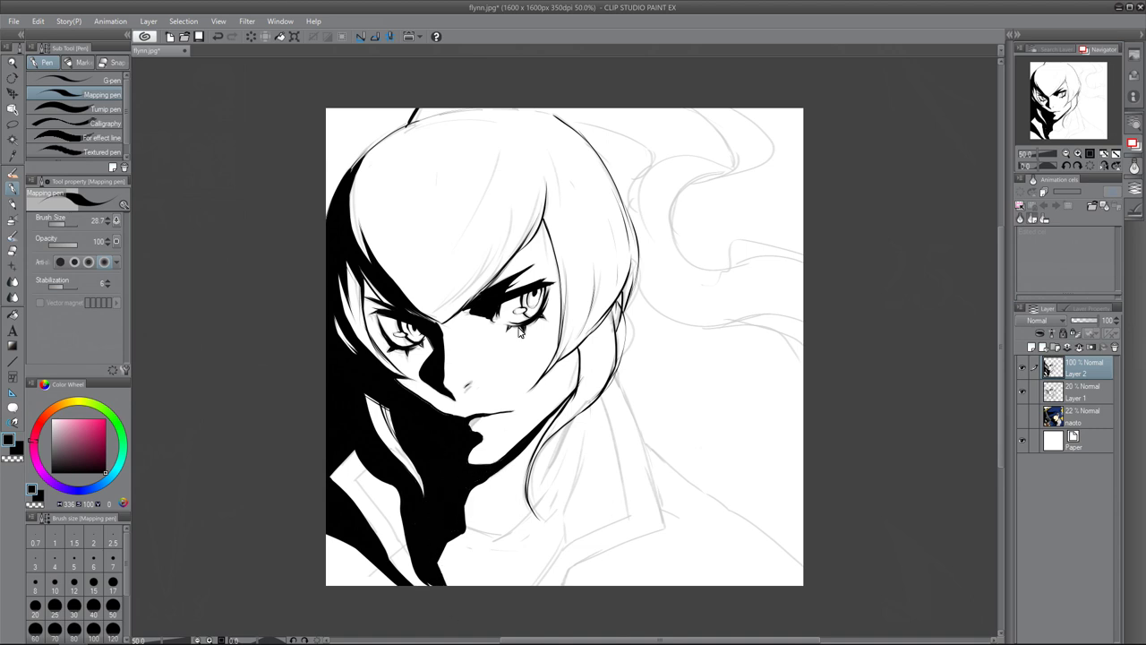
Outline the inner edge of the left jacket collar with the G-pen
click(99, 83)
drag(357, 480, 409, 554)
drag(358, 481, 367, 469)
Add black shadows under the right side lock along the jaw and beneath the fringe edges
drag(576, 361, 572, 401)
drag(573, 358, 569, 400)
mouse_move(579, 354)
mouse_down()
mouse_move(590, 438)
mouse_move(561, 362)
mouse_up()
drag(573, 356, 549, 374)
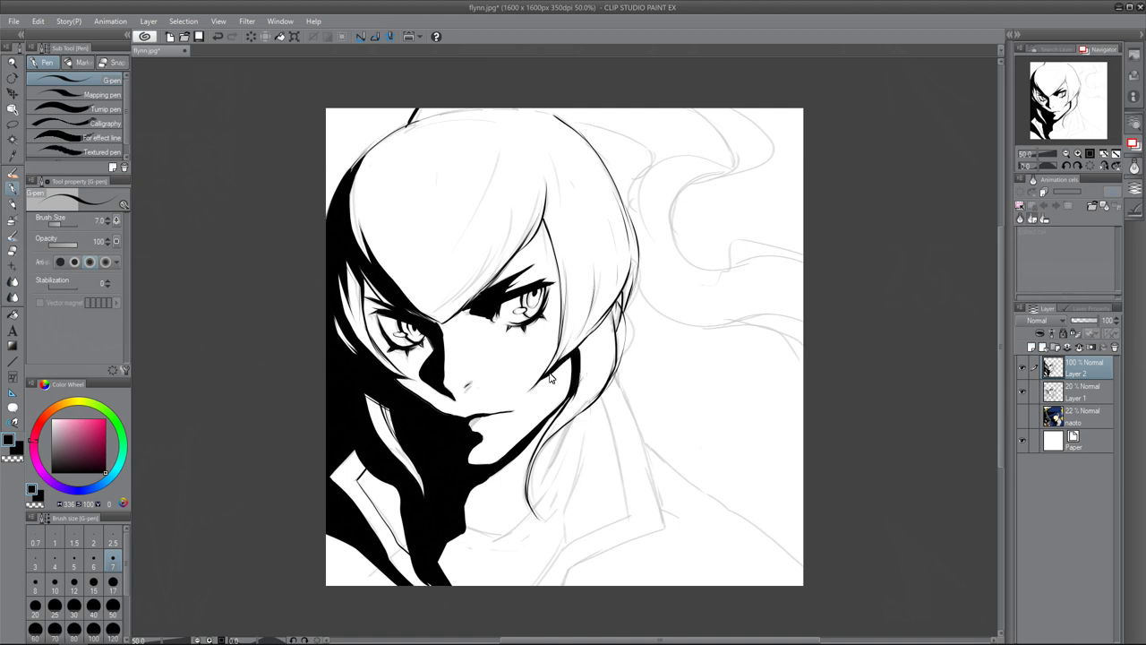
mouse_move(542, 224)
mouse_down()
mouse_move(561, 299)
mouse_move(556, 265)
mouse_move(527, 248)
mouse_up()
mouse_move(362, 269)
mouse_down()
mouse_move(388, 303)
mouse_move(437, 318)
mouse_up()
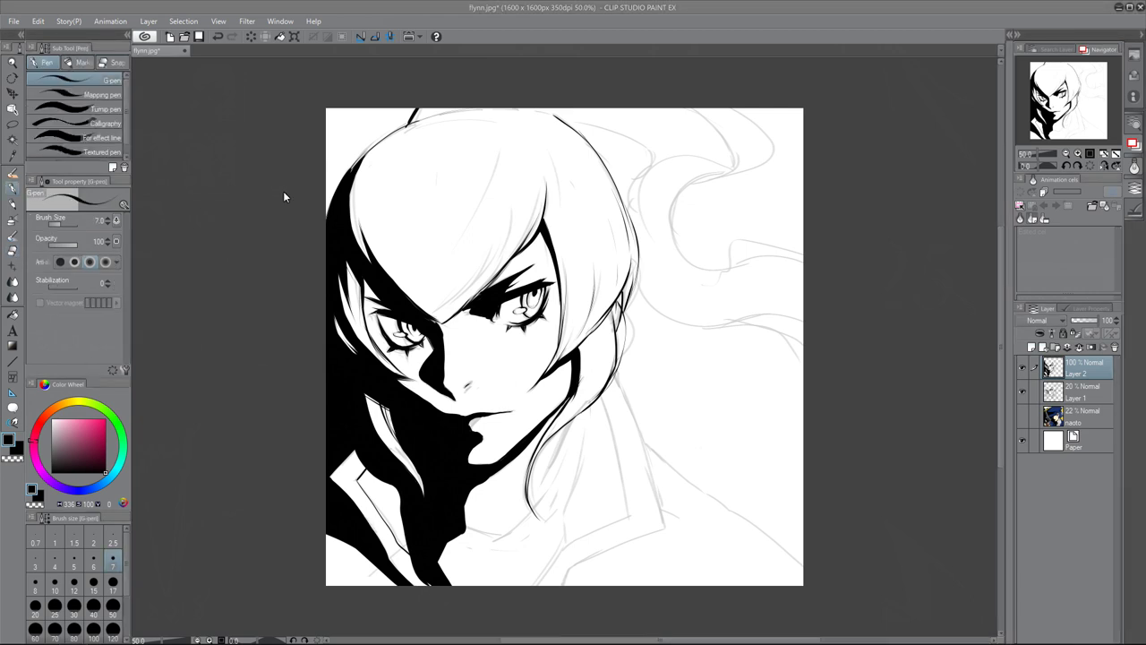
Lasso the left eye, shift it slightly outward with a transform, and deselect it
key(m)
mouse_move(368, 297)
mouse_down()
mouse_move(389, 360)
mouse_move(423, 346)
mouse_move(369, 298)
mouse_up()
key(ctrl+t)
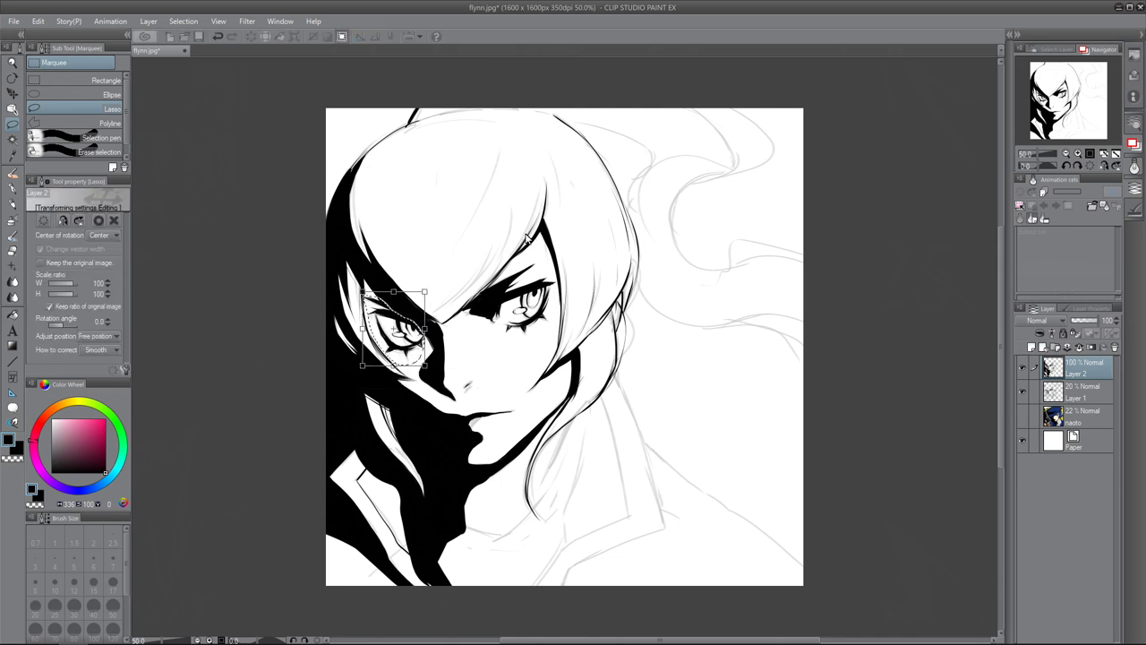
key(Return)
key(ctrl+d)
key(p)
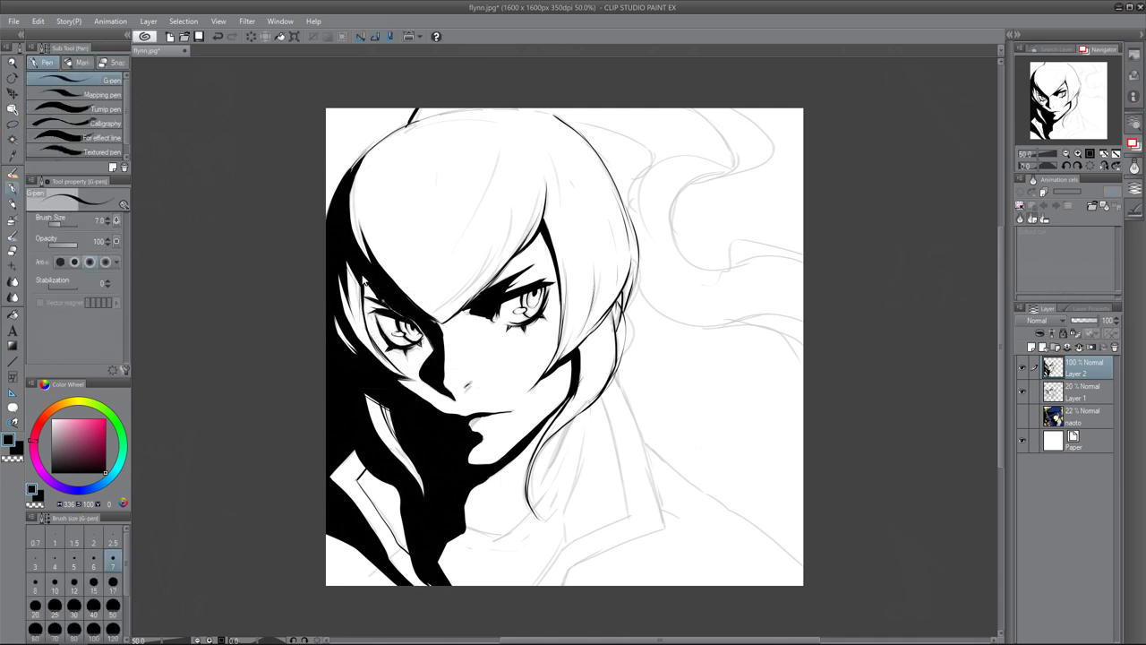
Ink the right neck and inner collar line, and add black shading inside the hair lock beside the neck
click(1021, 391)
click(1022, 391)
drag(589, 408, 534, 585)
drag(564, 436, 541, 498)
mouse_move(526, 526)
mouse_down()
mouse_move(493, 540)
mouse_move(546, 490)
mouse_up()
key(p)
mouse_move(574, 423)
mouse_down()
mouse_move(534, 495)
mouse_move(564, 436)
mouse_move(550, 461)
mouse_up()
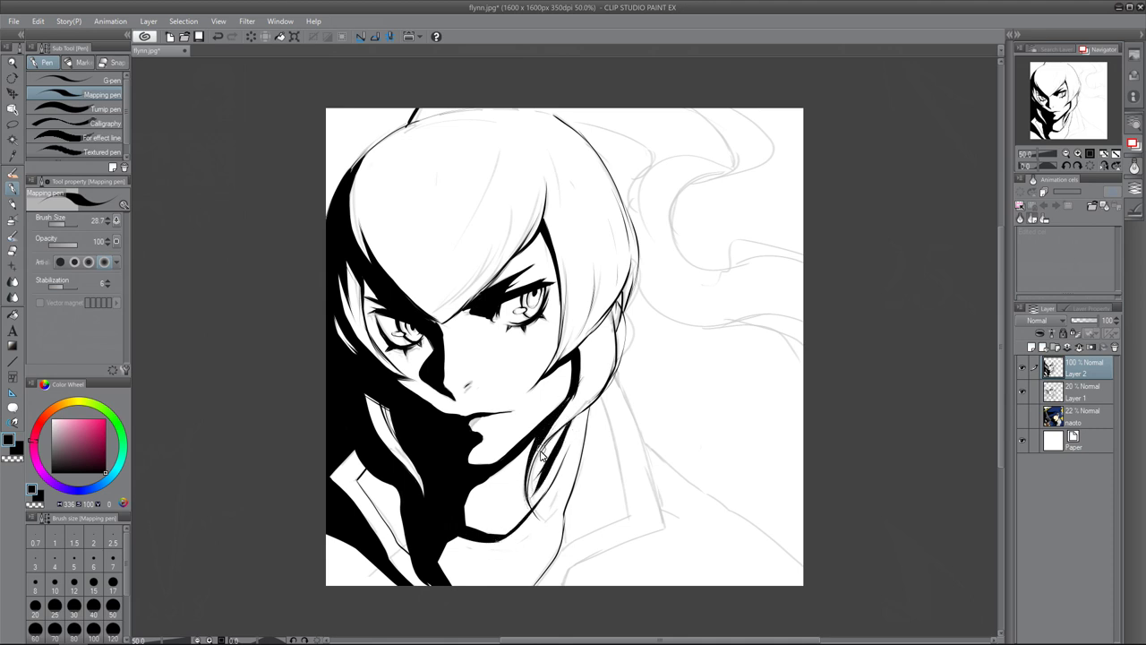
Ink the outer and inner outlines of the right jacket collar and the solid black shadow below it
mouse_move(580, 418)
mouse_down()
mouse_move(535, 474)
mouse_move(585, 412)
mouse_move(586, 434)
mouse_move(603, 398)
mouse_move(582, 464)
mouse_up()
mouse_move(644, 538)
mouse_down()
mouse_move(655, 566)
mouse_move(569, 581)
mouse_move(619, 550)
mouse_move(649, 569)
mouse_move(626, 548)
mouse_move(666, 578)
mouse_up()
key(e)
key(p)
drag(615, 375, 662, 528)
drag(662, 529, 634, 540)
drag(605, 402, 627, 517)
key(ctrl+z)
drag(628, 518, 566, 546)
Paint tapered black strands along the fringe and one strand across the forehead hair with the Mapping pen
click(100, 94)
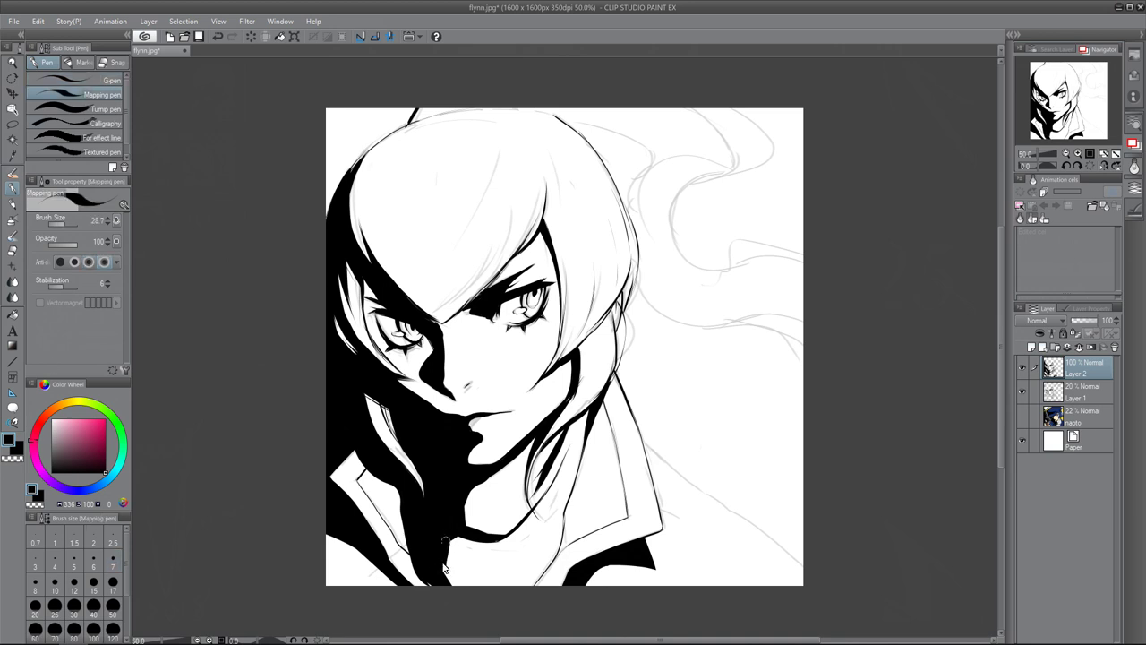
mouse_move(519, 573)
mouse_down()
mouse_move(576, 427)
mouse_move(534, 546)
mouse_up()
key(ctrl+z)
key(ctrl+z)
drag(518, 225, 460, 305)
drag(541, 209, 475, 297)
drag(483, 264, 442, 308)
drag(499, 150, 467, 234)
Try thickening the hair shadow and extending the contour outward at the upper left of the head, and undo the strokes
drag(368, 164, 368, 222)
mouse_move(392, 134)
mouse_down()
mouse_move(346, 186)
mouse_move(353, 167)
mouse_up()
drag(416, 110, 399, 130)
mouse_move(406, 118)
mouse_down()
mouse_move(362, 152)
mouse_move(354, 145)
mouse_up()
drag(363, 114, 340, 143)
mouse_move(345, 111)
mouse_down()
mouse_move(319, 168)
mouse_move(337, 129)
mouse_up()
drag(401, 112, 344, 145)
key(ctrl+z)
key(ctrl+z)
key(ctrl+z)
key(ctrl+z)
key(ctrl+z)
key(ctrl+z)
key(ctrl+z)
key(ctrl+z)
mouse_move(326, 218)
mouse_down()
mouse_move(410, 123)
mouse_move(330, 179)
mouse_up()
mouse_move(417, 104)
mouse_down()
mouse_move(376, 136)
mouse_move(394, 132)
mouse_move(351, 152)
mouse_up()
drag(401, 118, 327, 161)
key(ctrl+z)
key(ctrl+z)
key(ctrl+z)
key(ctrl+z)
key(ctrl+z)
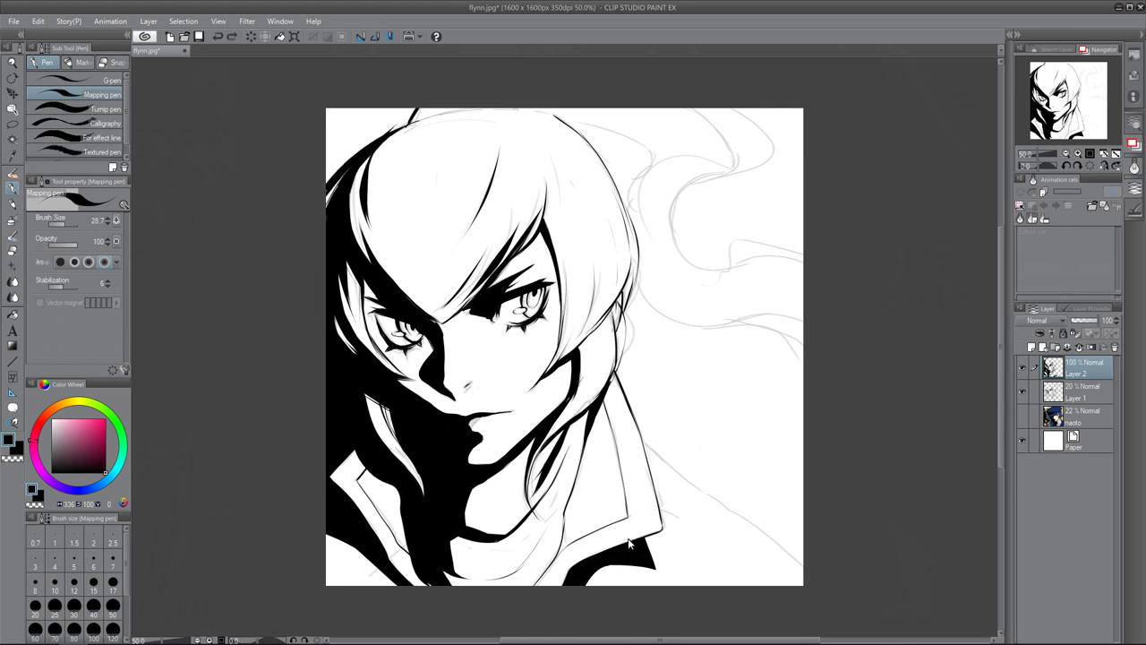
Thicken the crown contour and the short stroke above it, and trim the inner edge of the hair shadow with the eraser
drag(410, 123, 380, 142)
drag(412, 127, 429, 103)
key(e)
drag(369, 154, 363, 221)
drag(419, 122, 364, 186)
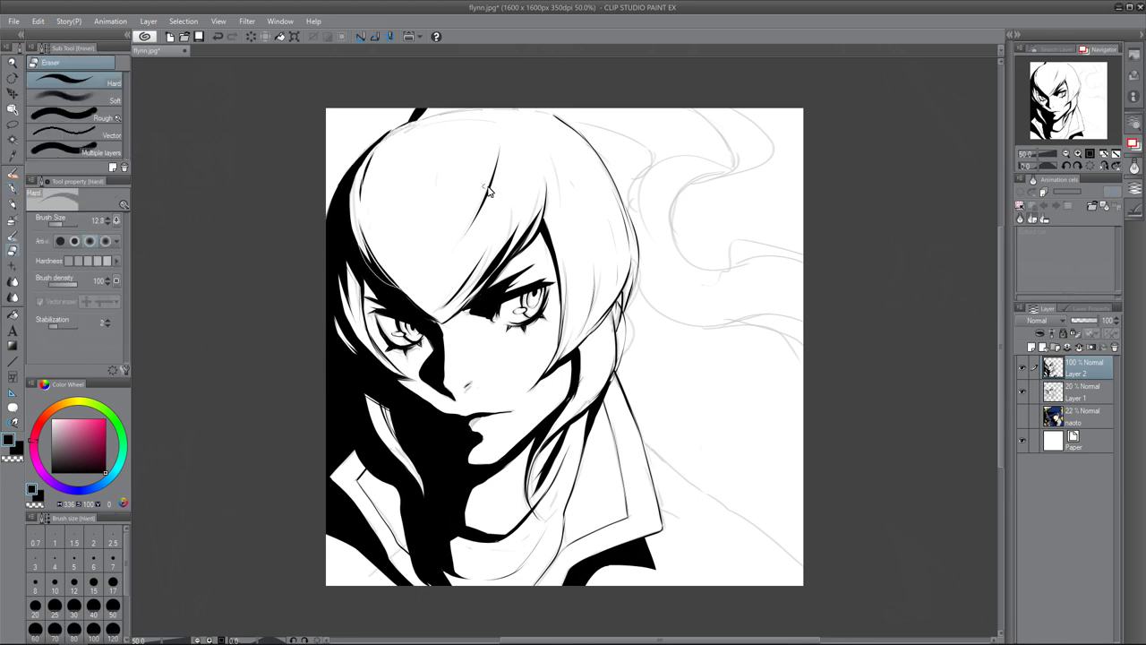
Thin the black fringe strands and the forehead strand with the Hard eraser
drag(478, 265, 443, 311)
key(ctrl+z)
drag(472, 231, 499, 145)
Ink the right hair edge, the shoulder line and the top contour of the head with the Mapping pen
key(p)
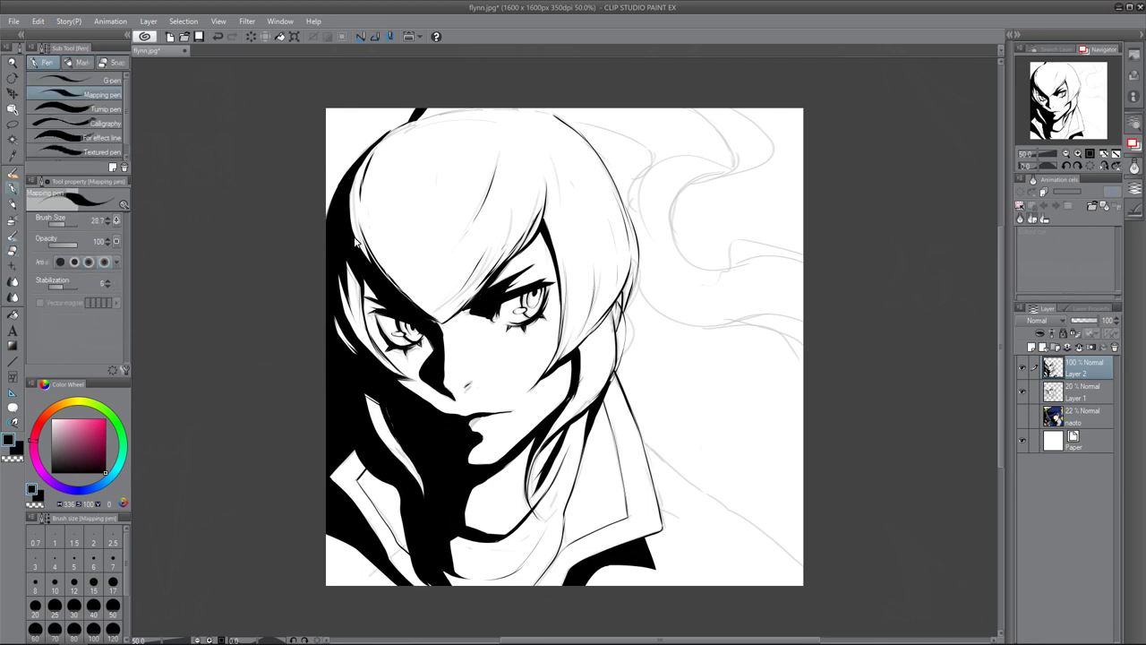
drag(576, 360, 635, 274)
drag(645, 440, 802, 564)
drag(548, 113, 425, 116)
Ink the flowing inner outlines of the ponytail and paint its lower edge as a thick black band
mouse_move(692, 109)
mouse_down()
mouse_move(672, 242)
mouse_move(734, 257)
mouse_move(802, 249)
mouse_up()
mouse_move(571, 124)
mouse_down()
mouse_move(655, 168)
mouse_move(624, 204)
mouse_up()
drag(638, 279, 802, 315)
mouse_move(720, 326)
mouse_down()
mouse_move(803, 317)
mouse_move(784, 310)
mouse_move(799, 303)
mouse_move(741, 308)
mouse_move(784, 301)
mouse_up()
mouse_move(638, 268)
mouse_down()
mouse_move(637, 287)
mouse_move(676, 314)
mouse_up()
drag(643, 278, 695, 320)
mouse_move(652, 285)
mouse_down()
mouse_move(719, 314)
mouse_move(684, 309)
mouse_up()
drag(636, 250, 640, 280)
Paint the thick black upper band of the ponytail curving from the crown behind the head
mouse_move(536, 112)
mouse_down()
mouse_move(684, 137)
mouse_move(677, 158)
mouse_up()
drag(539, 114, 599, 133)
mouse_move(575, 121)
mouse_down()
mouse_move(674, 159)
mouse_move(627, 224)
mouse_move(675, 135)
mouse_up()
key(e)
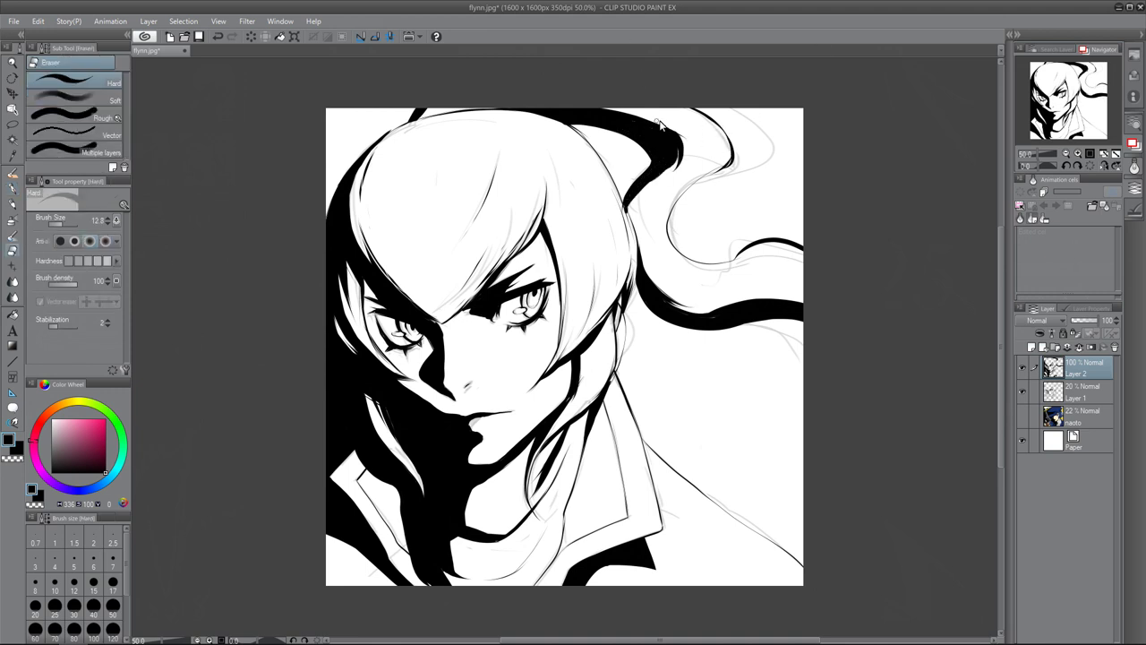
Trim the inner edge of the ponytail's upper black band and rework the lower band with the Hard eraser
mouse_move(626, 199)
mouse_down()
mouse_move(634, 213)
mouse_move(664, 166)
mouse_up()
drag(709, 314, 803, 302)
key(ctrl+z)
drag(645, 271, 697, 317)
key(ctrl+z)
key(ctrl+z)
mouse_move(658, 163)
mouse_down()
mouse_move(669, 124)
mouse_move(665, 174)
mouse_up()
drag(617, 111, 660, 175)
key(ctrl+z)
key(ctrl+z)
key(ctrl+z)
drag(637, 117, 670, 167)
Thin the inner curl lines of the ponytail with the Hard eraser
key(p)
key(e)
drag(730, 143, 724, 169)
drag(735, 259, 803, 243)
Ink the outer ponytail strand and the loose line beneath it with the G-pen, and darken the hair at the ponytail's base
key(p)
click(76, 81)
drag(732, 109, 673, 182)
drag(747, 325, 785, 384)
key(e)
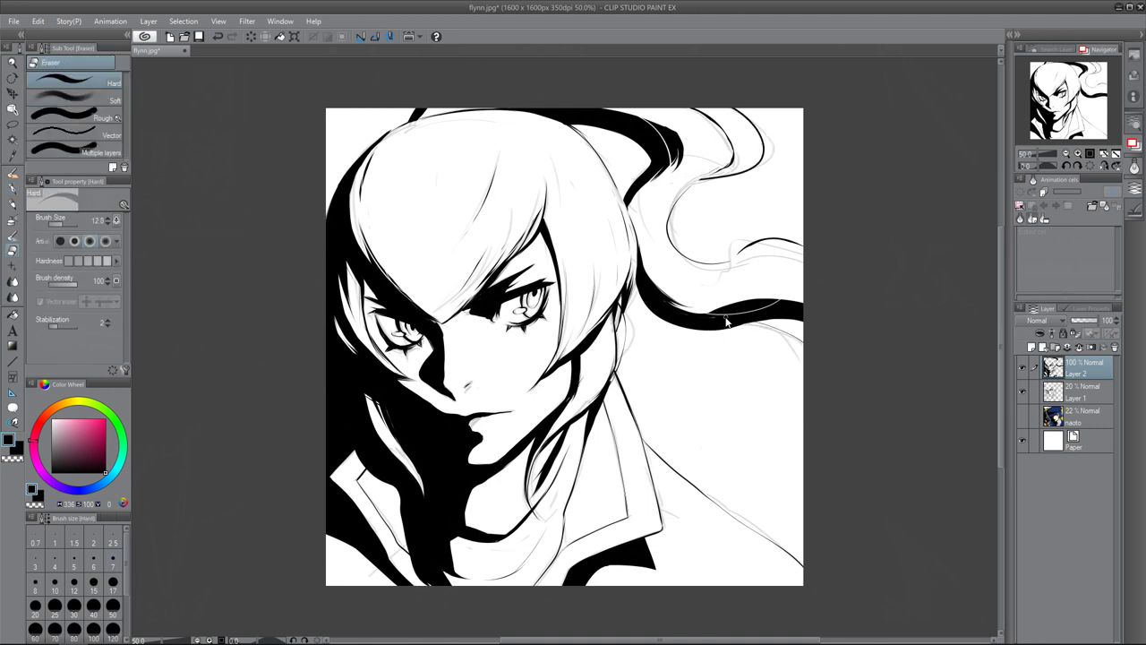
key(p)
drag(640, 256, 633, 224)
drag(723, 170, 686, 188)
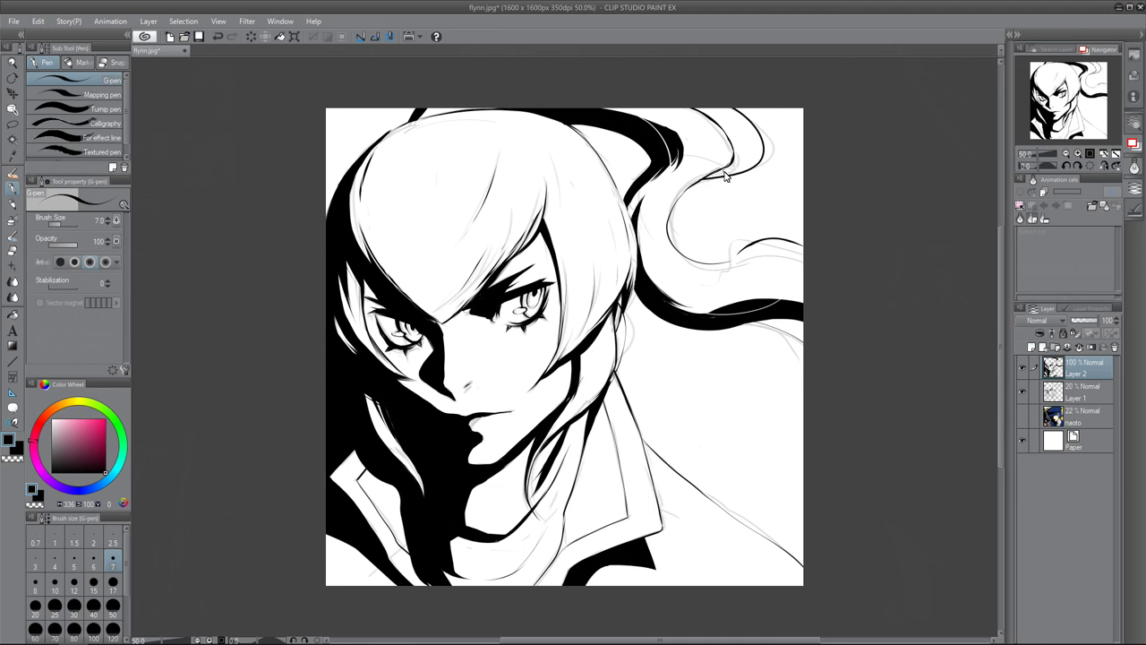
Hide the Layer 1 sketch beneath the ink lines
click(1021, 391)
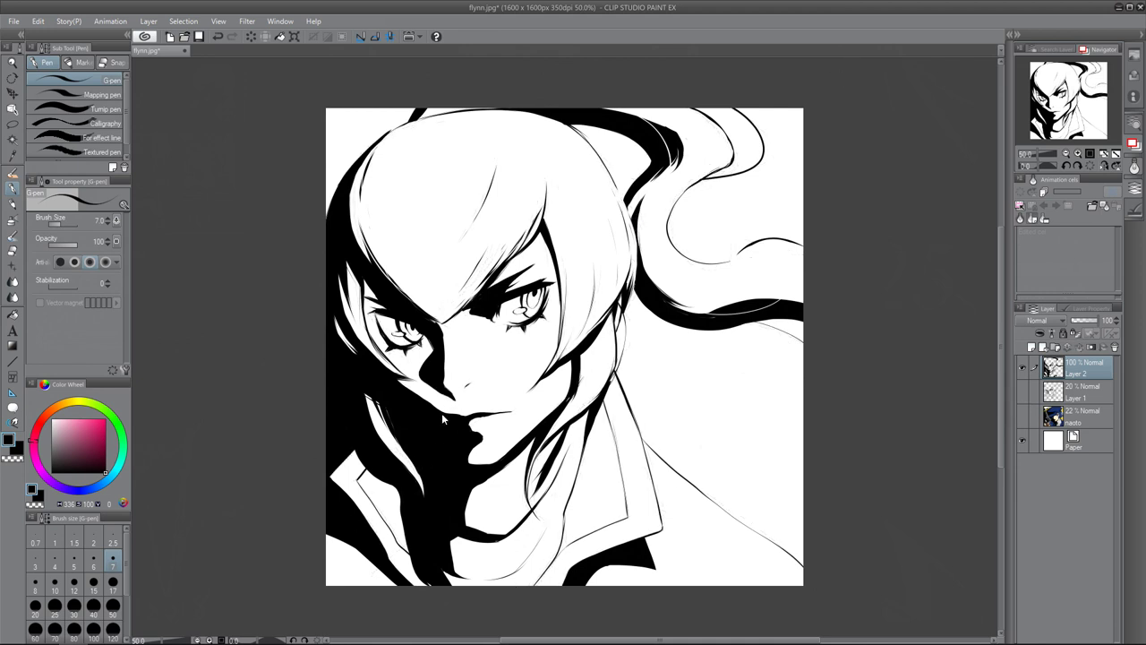
key(e)
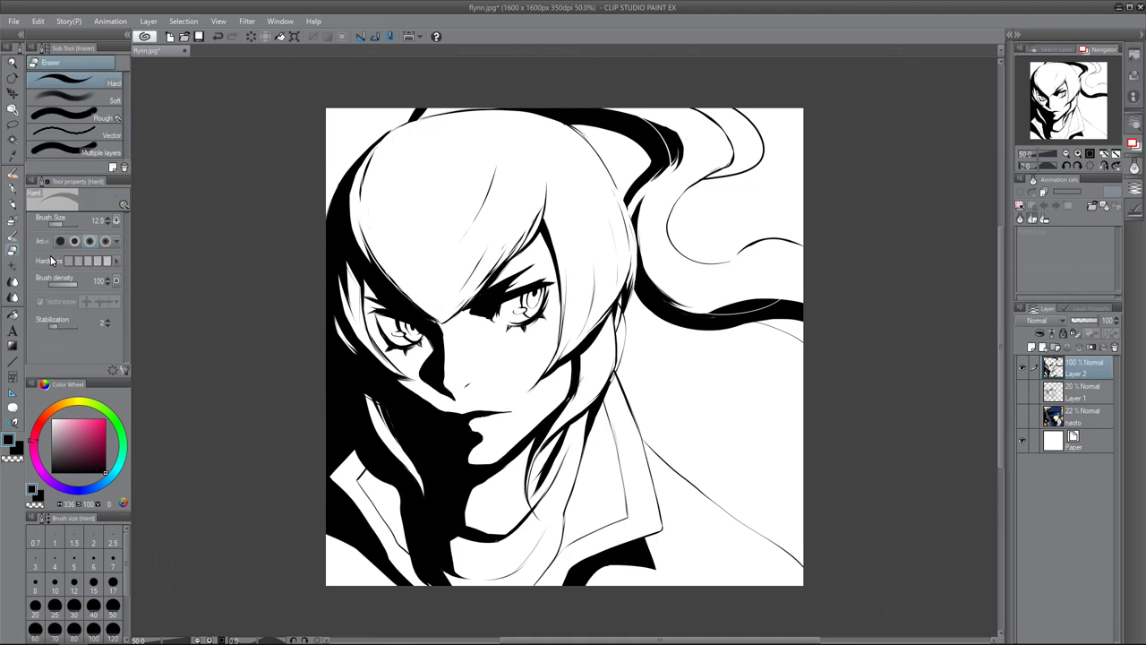
key(p)
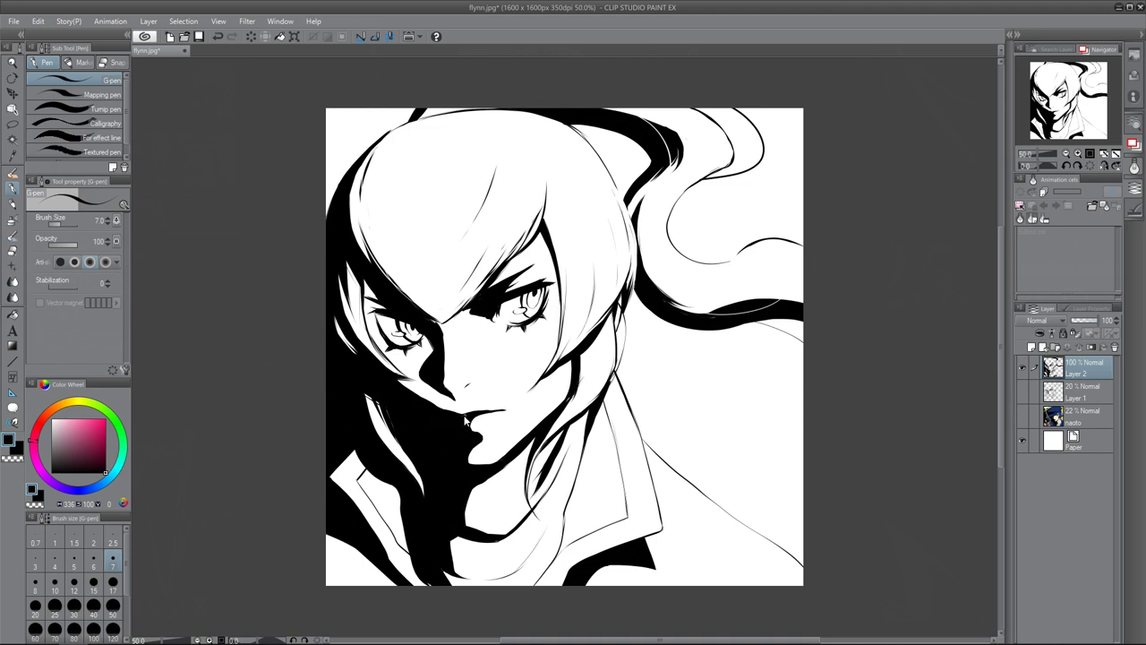
drag(365, 284, 368, 315)
key(ctrl+z)
Duplicate Layer 2 and apply a Gaussian blur to the copy
key(ctrl+c)
key(ctrl+v)
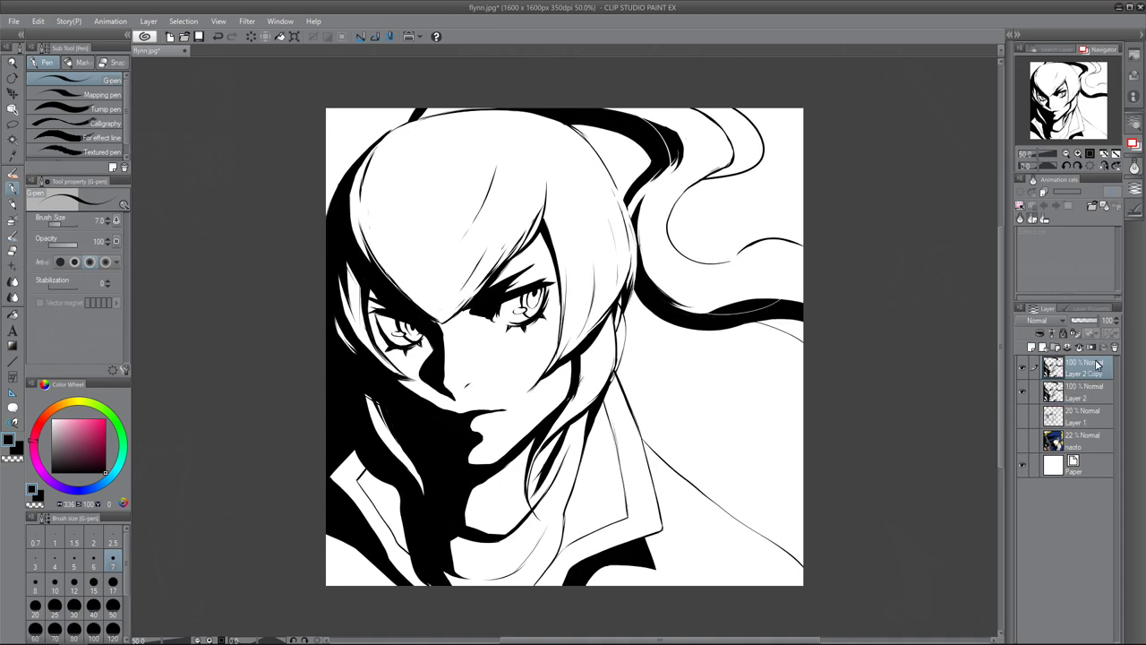
click(248, 22)
mouse_move(268, 36)
click(393, 72)
click(95, 185)
click(397, 167)
Add a raster layer above Layer 1 and paint the hair and ponytail dark grey with the Dense watercolor brush at size 216.5
right_click(1079, 416)
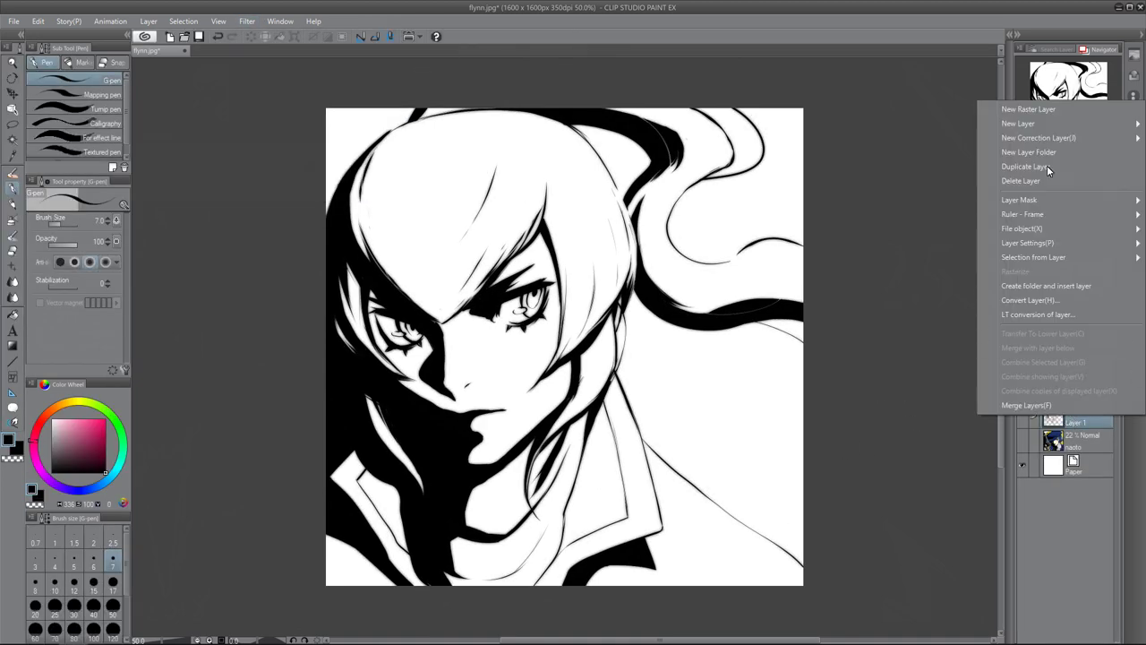
click(1039, 111)
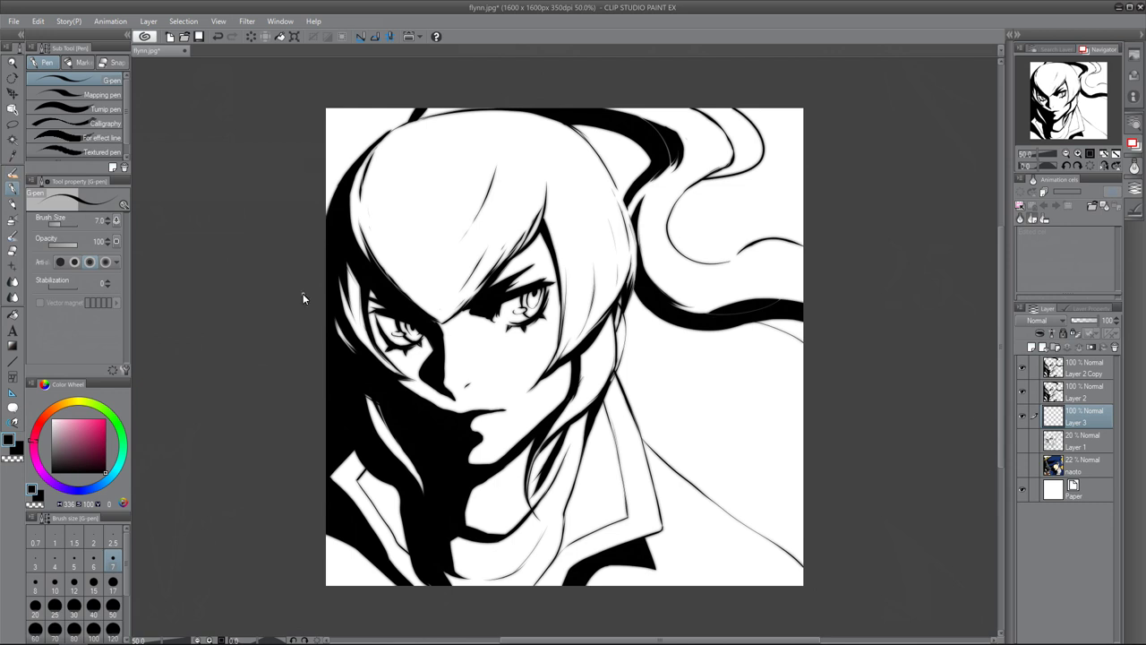
click(14, 173)
click(70, 222)
drag(54, 440, 54, 460)
click(117, 422)
mouse_move(416, 249)
mouse_down()
mouse_move(436, 181)
mouse_move(392, 176)
mouse_move(437, 143)
mouse_move(437, 287)
mouse_move(498, 206)
mouse_move(598, 238)
mouse_move(590, 282)
mouse_move(421, 475)
mouse_move(660, 195)
mouse_move(745, 288)
mouse_up()
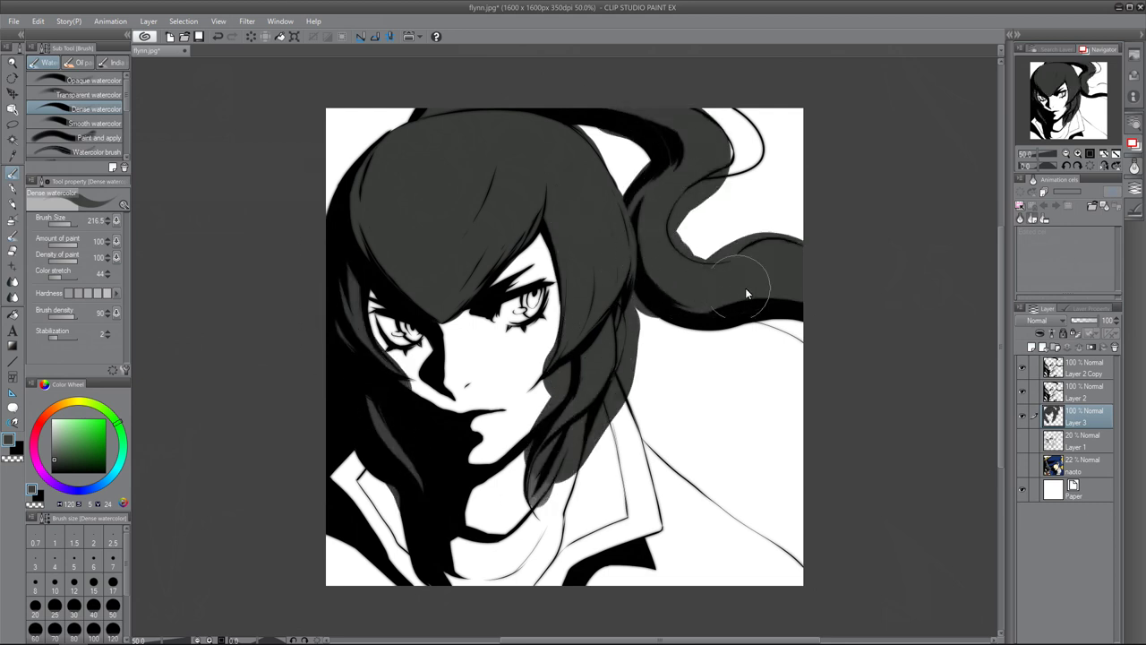
Paint the face's skin pale peach with the Dense watercolor brush at size 144.5
click(64, 403)
click(69, 420)
click(81, 423)
mouse_move(493, 345)
mouse_down()
mouse_move(476, 373)
mouse_move(497, 394)
mouse_move(521, 358)
mouse_up()
click(64, 418)
key(bracketleft)
mouse_move(528, 300)
mouse_down()
mouse_move(536, 265)
mouse_move(539, 380)
mouse_up()
drag(383, 312, 436, 392)
mouse_move(475, 434)
mouse_down()
mouse_move(478, 453)
mouse_move(553, 380)
mouse_up()
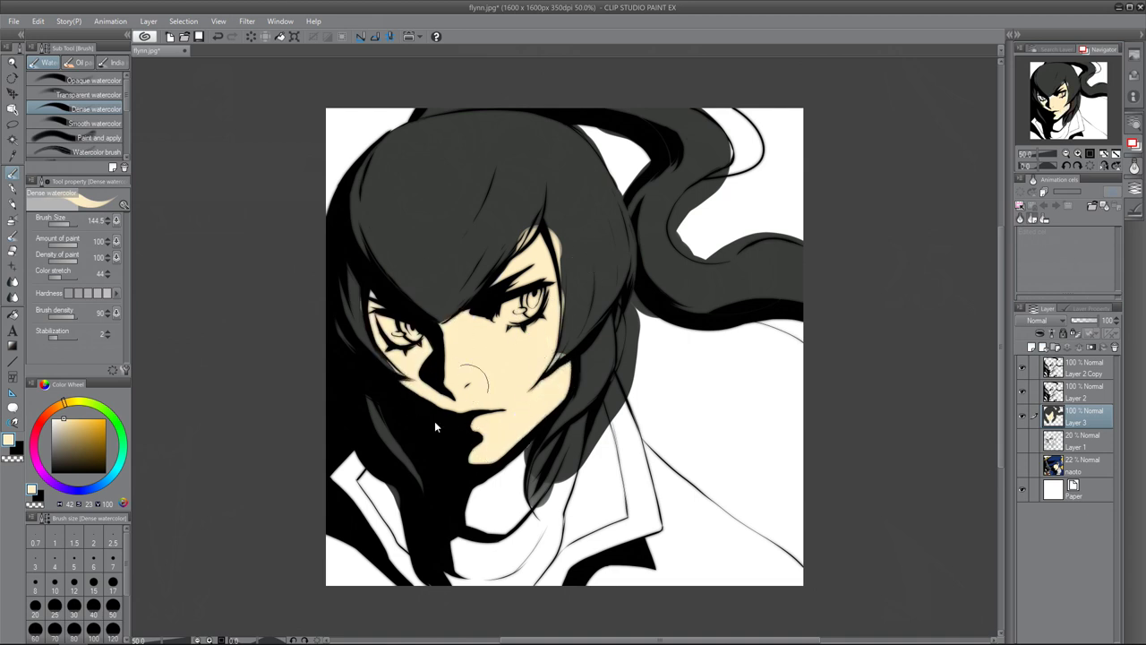
Paint the jacket and collar interior dark blue with the Dense watercolor brush
click(87, 486)
click(89, 446)
mouse_move(638, 507)
mouse_down()
mouse_move(644, 564)
mouse_move(660, 511)
mouse_move(705, 532)
mouse_move(588, 517)
mouse_move(399, 534)
mouse_move(372, 511)
mouse_up()
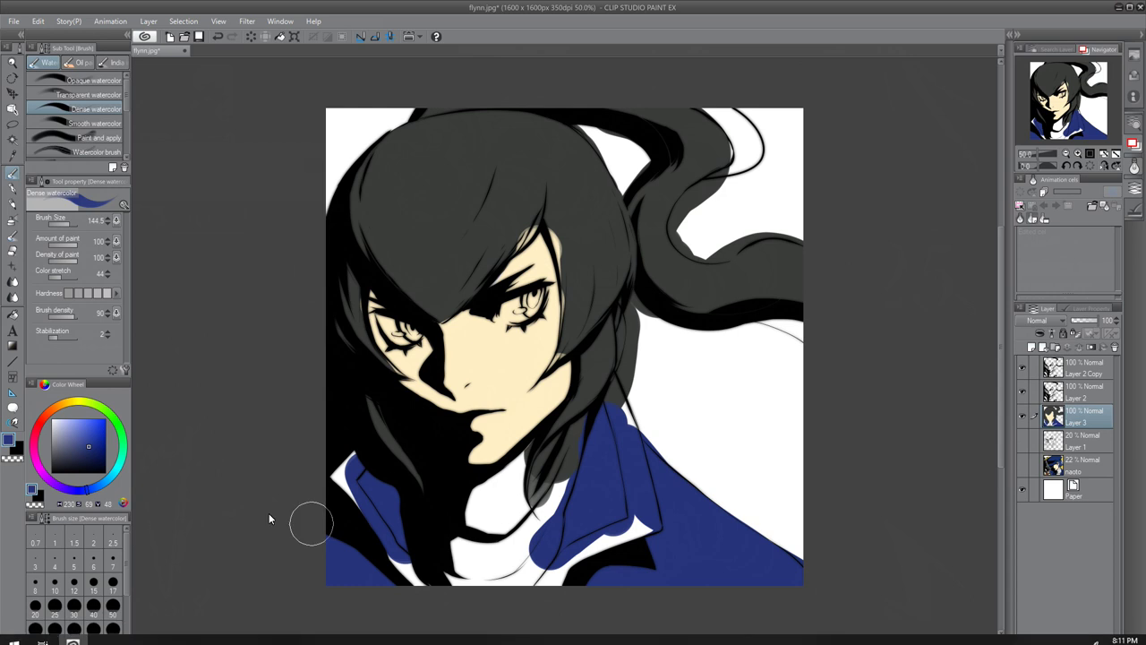
Paint the whites of both eyes with the Dense watercolor brush at size 15
click(52, 419)
click(62, 224)
drag(502, 305, 524, 319)
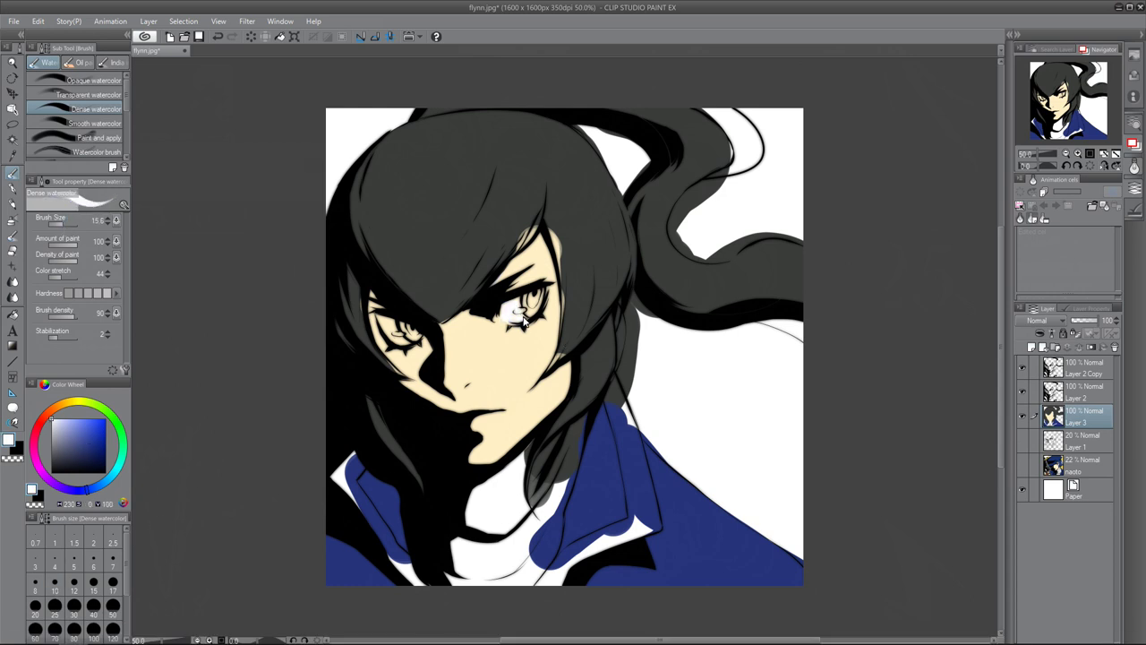
drag(402, 333, 390, 330)
Paint the collar trim and the neck scarf light grey
click(51, 422)
mouse_move(336, 474)
mouse_down()
mouse_move(370, 511)
mouse_move(366, 455)
mouse_move(369, 513)
mouse_move(359, 497)
mouse_move(411, 562)
mouse_move(365, 498)
mouse_up()
alt+click(371, 487)
alt+click(369, 507)
mouse_move(467, 534)
mouse_down()
mouse_move(476, 604)
mouse_move(512, 467)
mouse_move(532, 506)
mouse_up()
drag(568, 441, 563, 521)
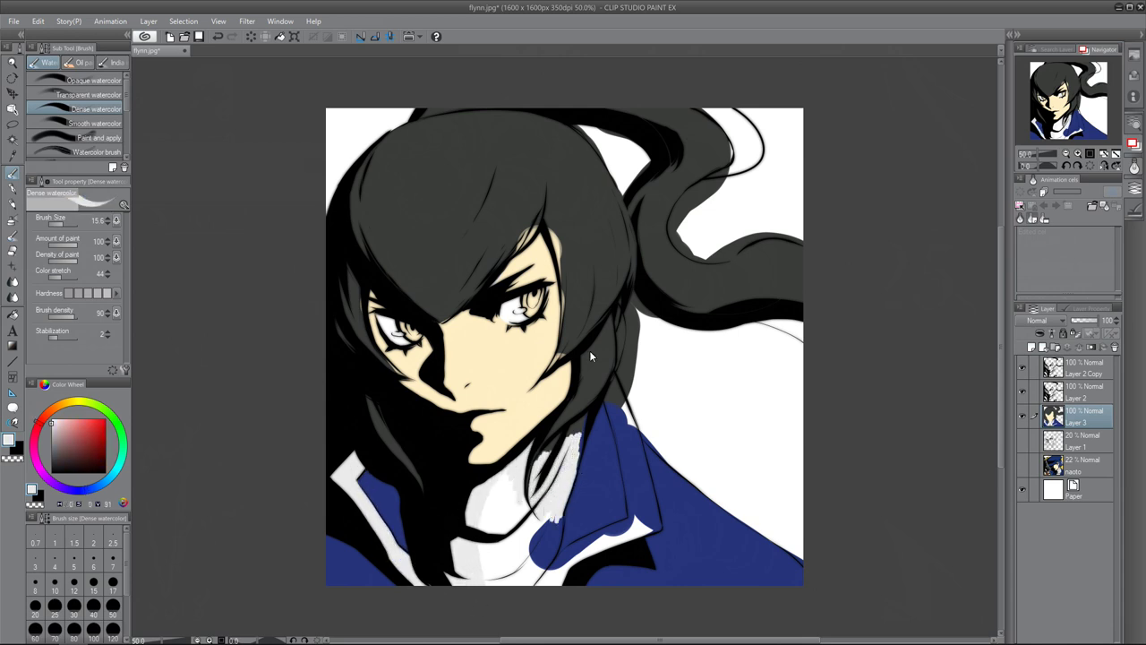
mouse_move(578, 455)
mouse_down()
mouse_move(548, 446)
mouse_move(516, 542)
mouse_move(482, 591)
mouse_move(535, 515)
mouse_move(561, 506)
mouse_move(552, 586)
mouse_move(592, 542)
mouse_move(575, 562)
mouse_move(655, 528)
mouse_move(613, 378)
mouse_move(653, 516)
mouse_move(630, 484)
mouse_move(614, 385)
mouse_up()
Clean up the jacket's blue along the inner edges of the collar trim with the sampled blue and a smaller brush
click(67, 224)
alt+click(621, 506)
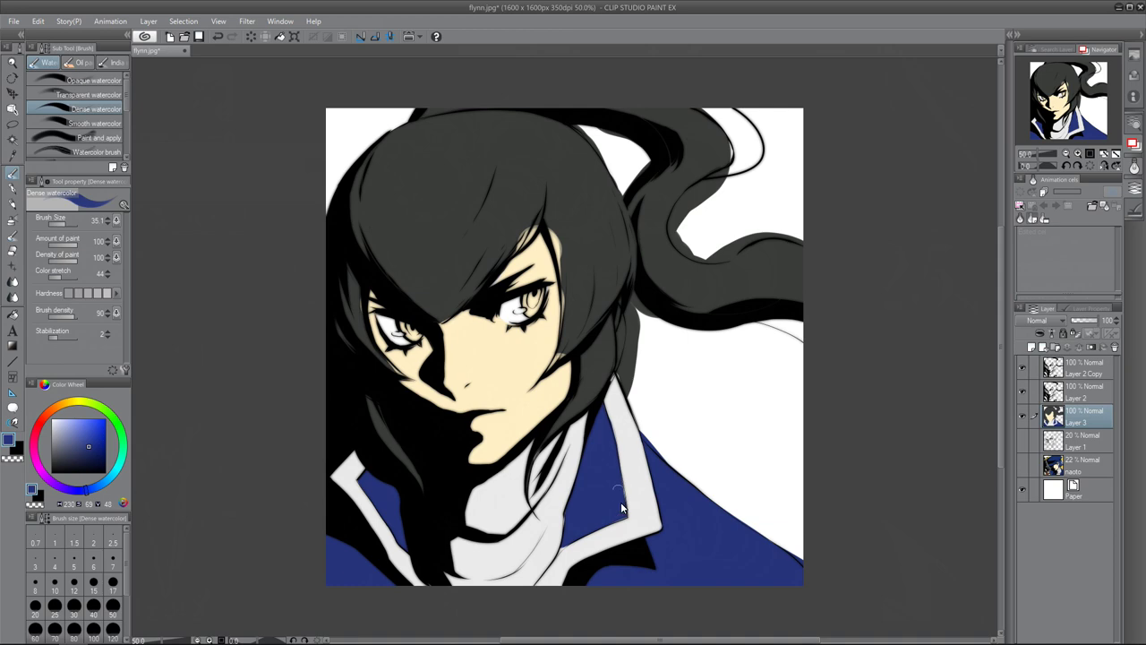
click(56, 224)
key(ctrl+plus)
drag(644, 576, 678, 422)
drag(596, 458, 587, 474)
Touch up the collar's upper tip and the dark grey hair beside the jaw with sampled colours
alt+click(675, 286)
drag(659, 292, 663, 256)
alt+click(658, 236)
drag(589, 204, 580, 217)
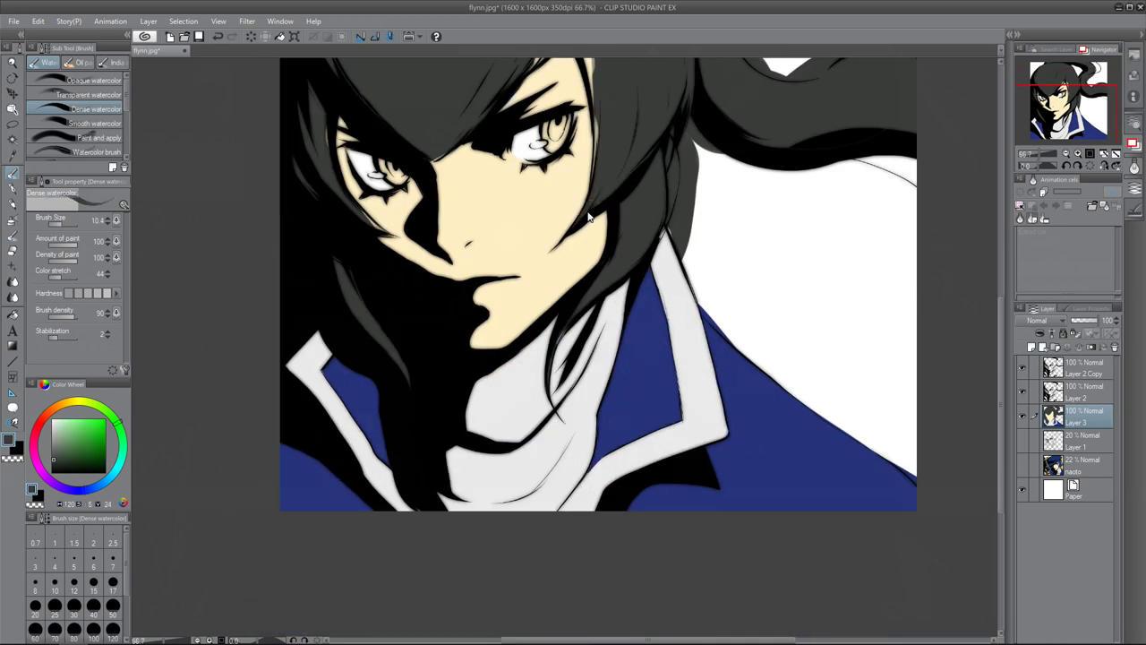
scroll(594, 229, up, 3)
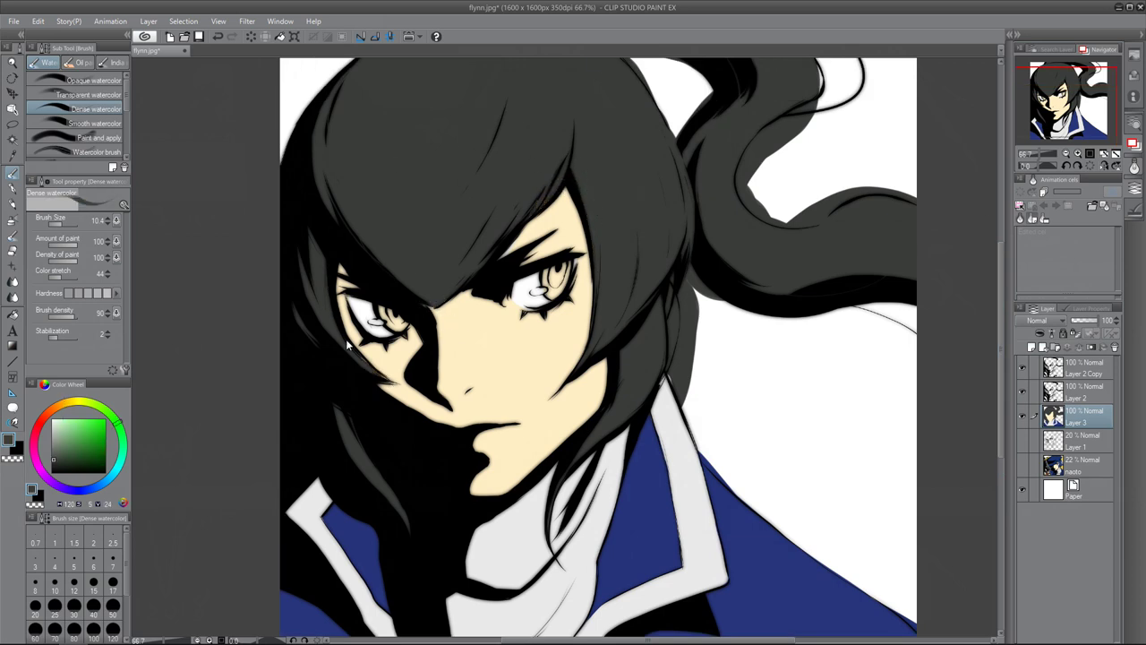
Erase the grey overflow around the ponytail and behind the neck with the Hard eraser
key(e)
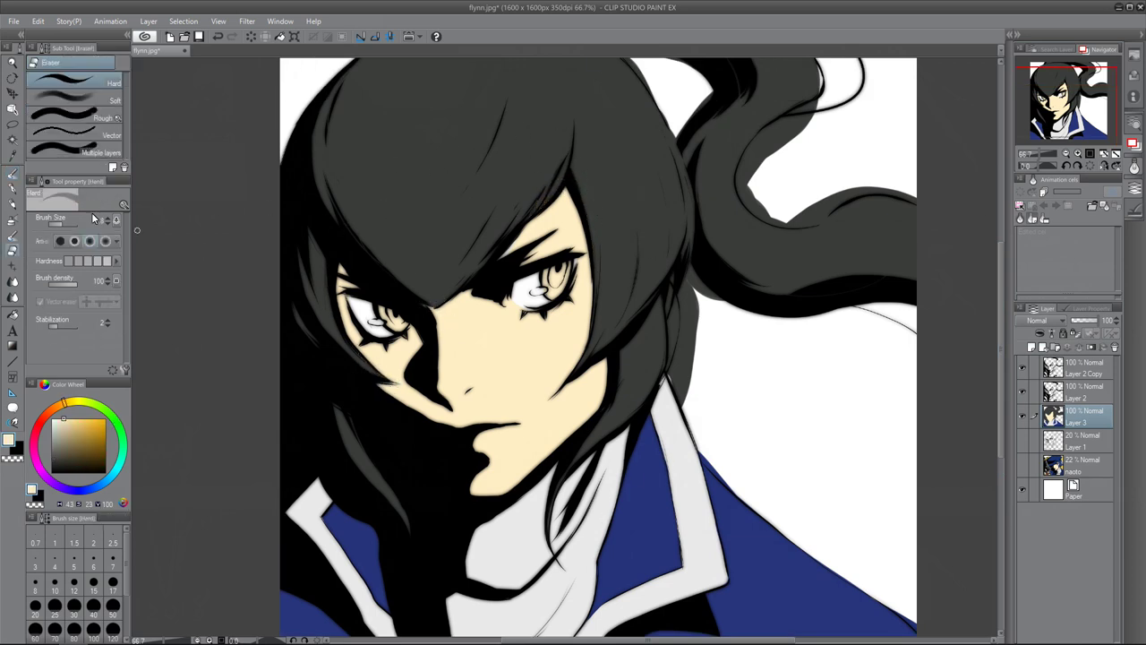
click(13, 235)
mouse_move(672, 274)
mouse_down()
mouse_move(683, 408)
mouse_move(684, 304)
mouse_move(721, 298)
mouse_up()
click(12, 250)
mouse_move(816, 199)
mouse_down()
mouse_move(823, 215)
mouse_move(940, 199)
mouse_up()
drag(870, 190, 798, 220)
mouse_move(818, 100)
mouse_down()
mouse_move(741, 197)
mouse_move(743, 147)
mouse_up()
click(1065, 153)
drag(1061, 136, 1060, 130)
mouse_move(736, 215)
mouse_down()
mouse_move(721, 285)
mouse_move(704, 278)
mouse_move(746, 297)
mouse_up()
mouse_move(610, 162)
mouse_down()
mouse_move(655, 235)
mouse_move(656, 177)
mouse_up()
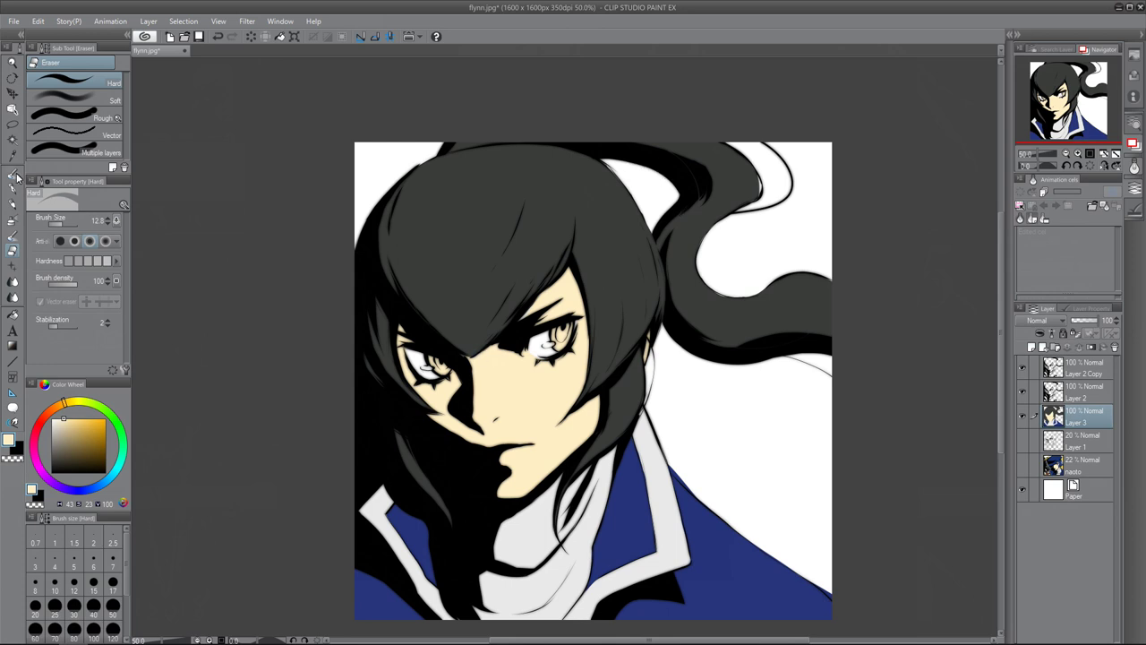
Paint both irises dark green with the Dense watercolor brush
click(14, 175)
click(123, 435)
click(97, 449)
drag(559, 327, 564, 349)
drag(431, 360, 450, 374)
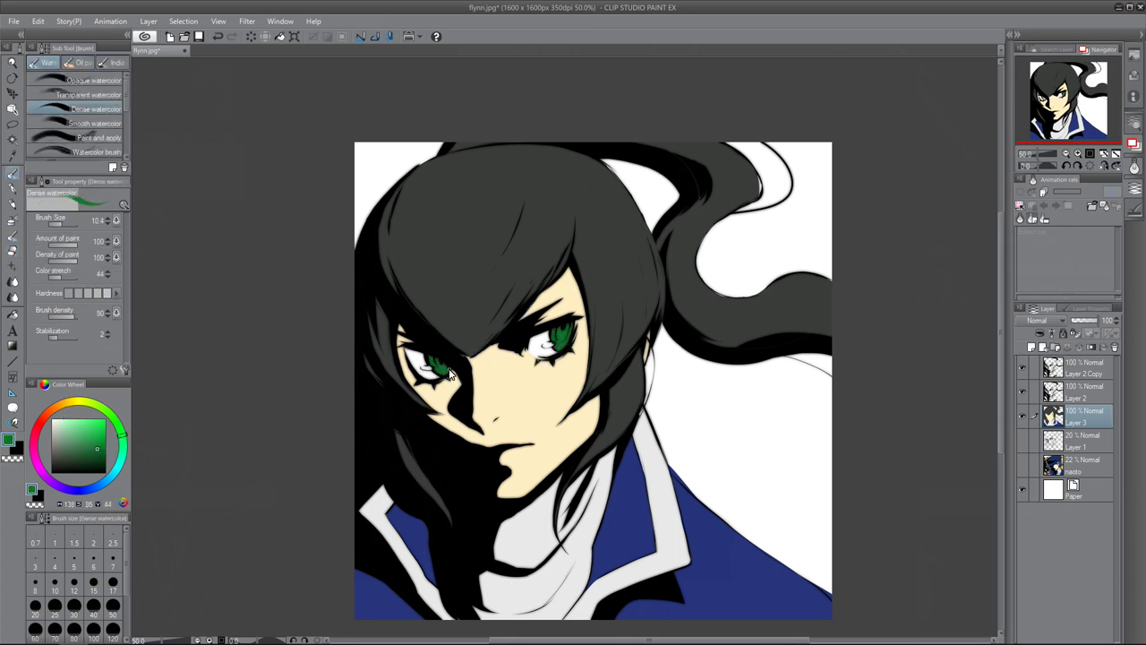
Ink loose black hair strands behind the head and beneath the ponytail on Layer 2 with the G-pen
alt+click(594, 235)
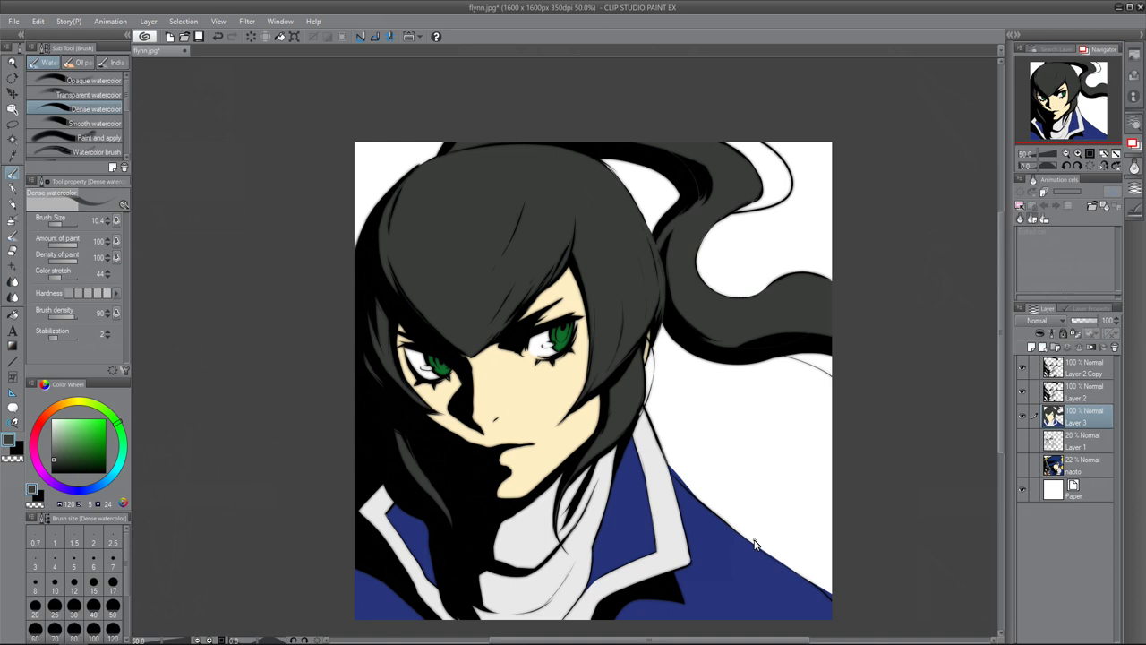
click(104, 472)
click(12, 189)
click(1085, 392)
drag(675, 210, 650, 226)
drag(619, 160, 672, 205)
drag(659, 329, 732, 357)
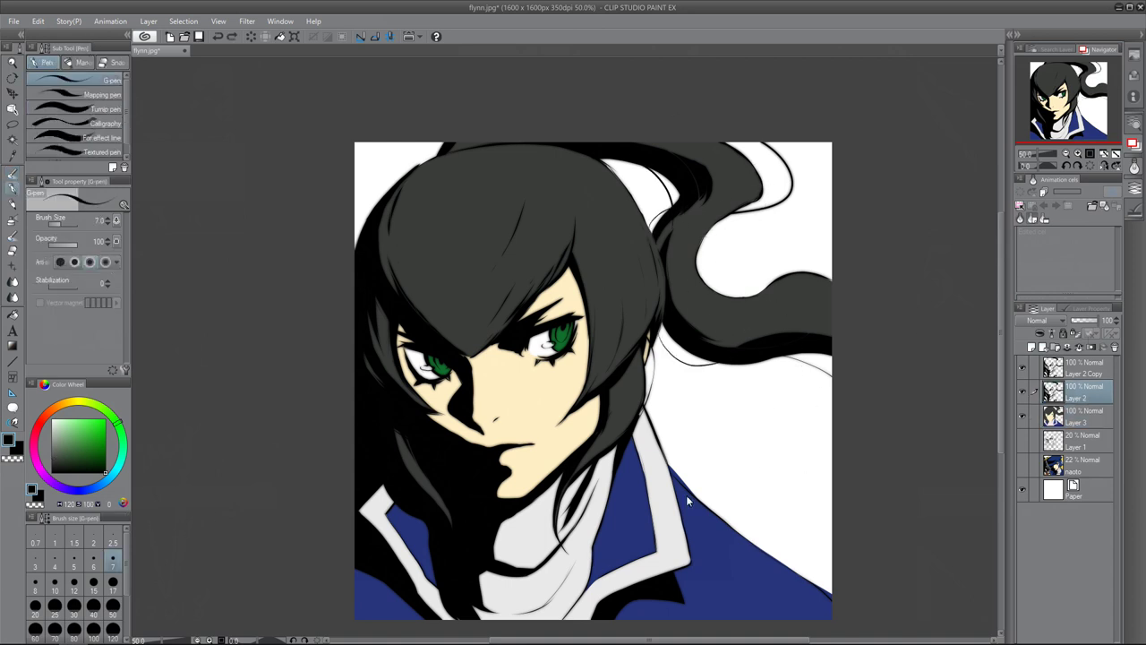
drag(567, 504, 587, 497)
Add a raster layer above Layer 2 Copy and paint white highlights on the hair and ponytail with the Mapping pen at size 18
click(1085, 374)
click(1031, 346)
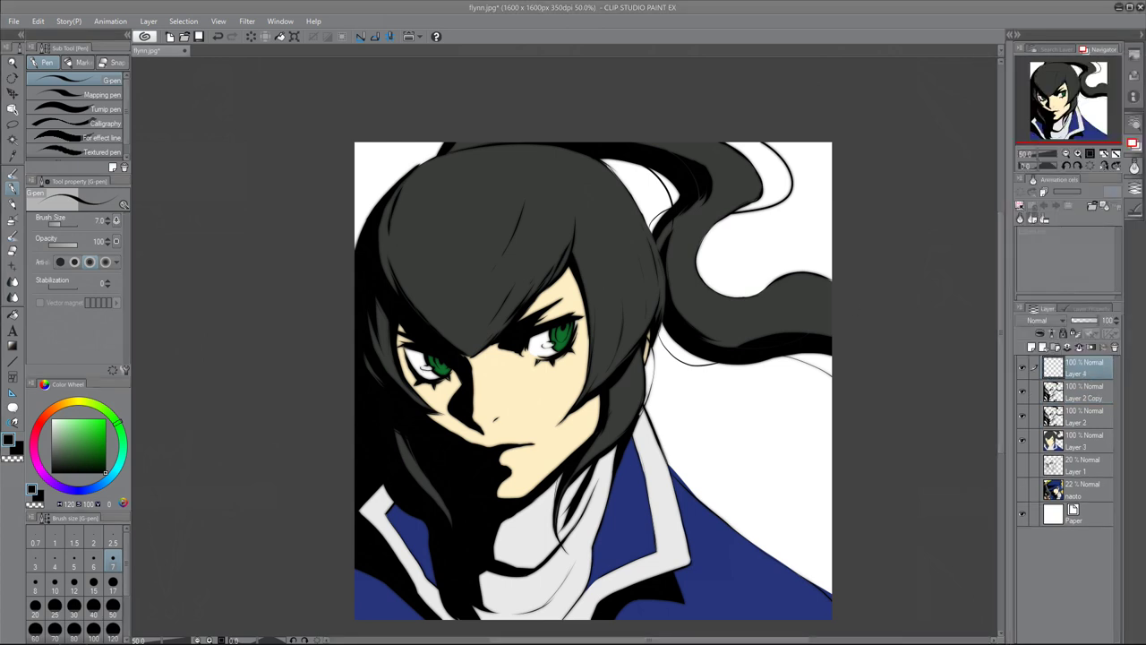
key(x)
click(107, 94)
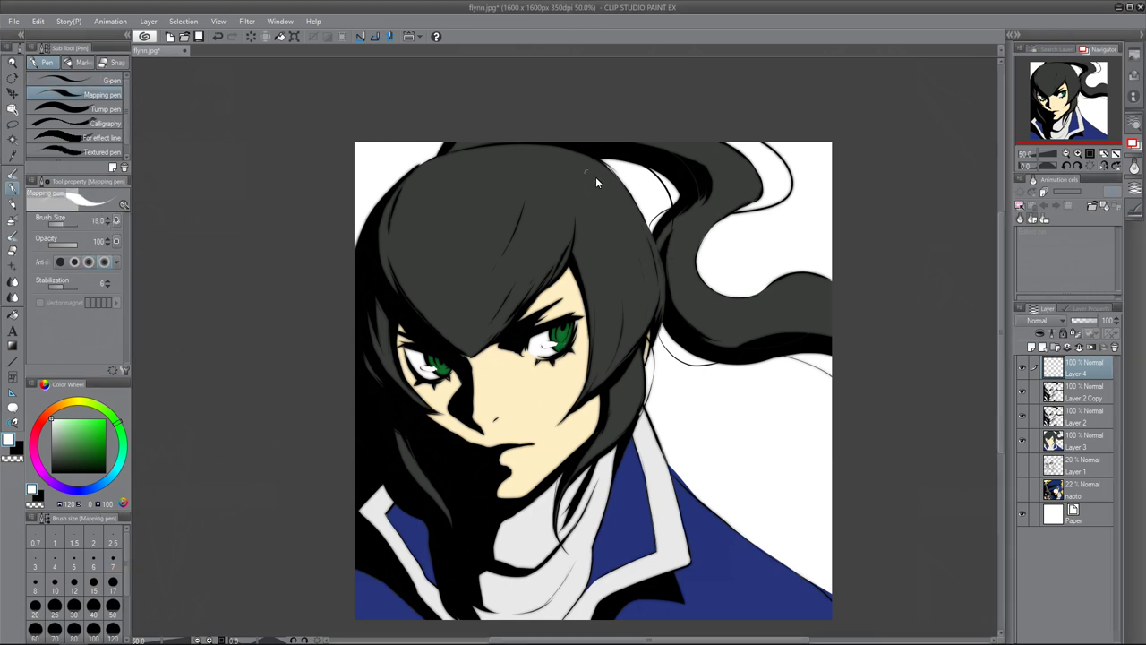
mouse_move(584, 157)
mouse_down()
mouse_move(621, 184)
mouse_move(645, 238)
mouse_move(641, 217)
mouse_up()
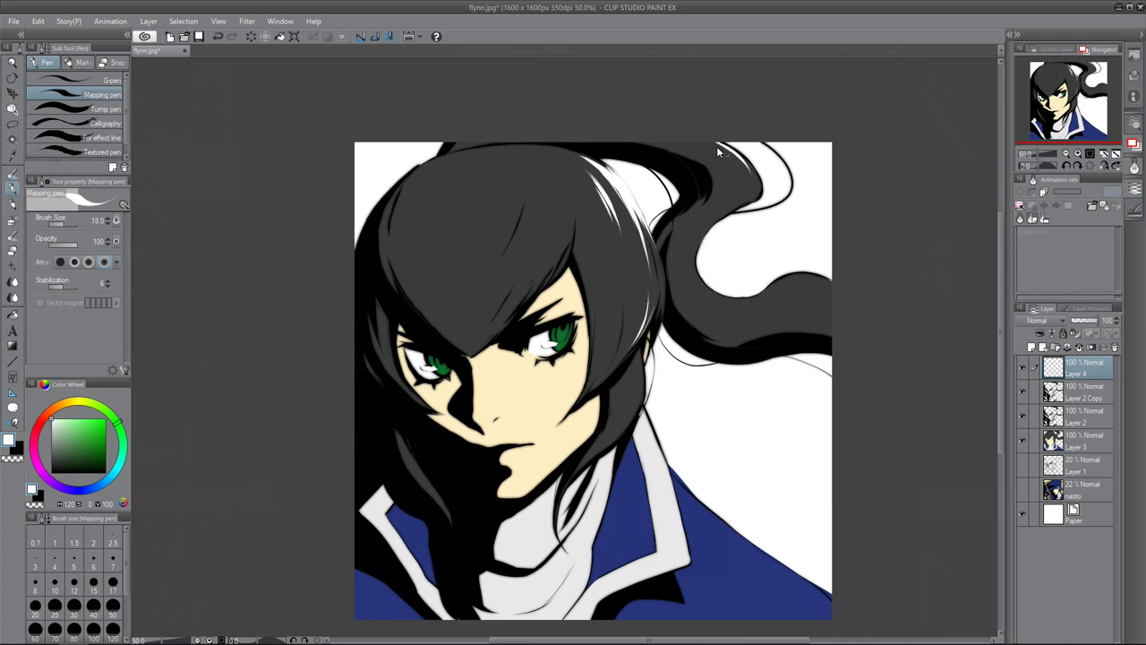
drag(773, 284, 832, 284)
Paint a white highlight along the jacket's shoulder edge on Layer 4 with the Mapping pen
key(e)
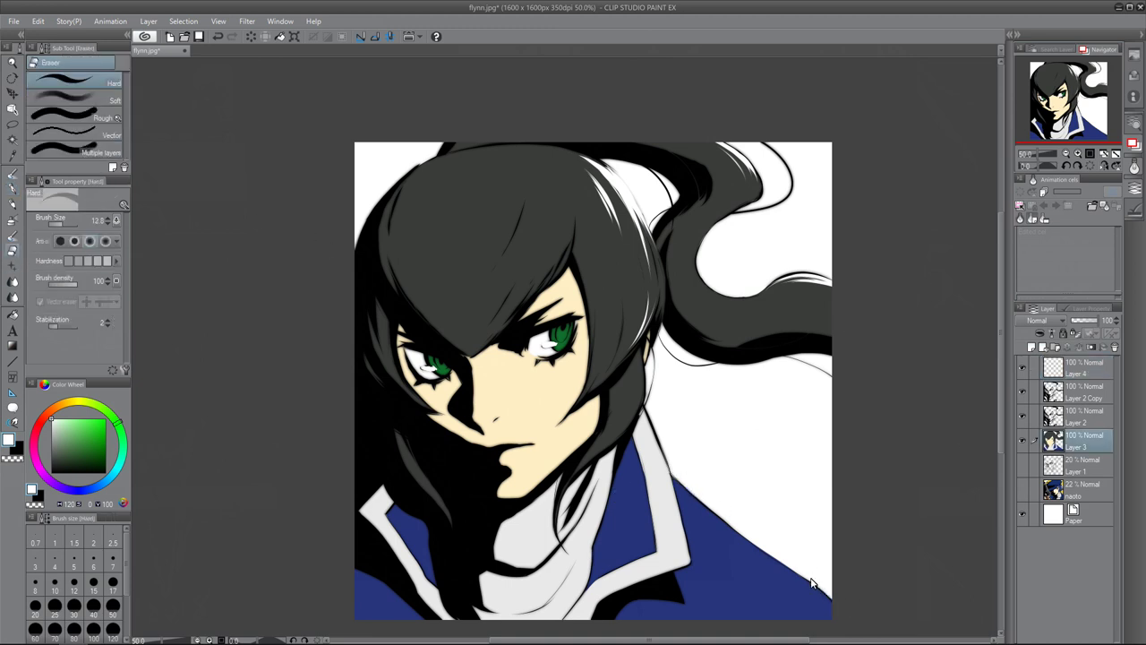
key(p)
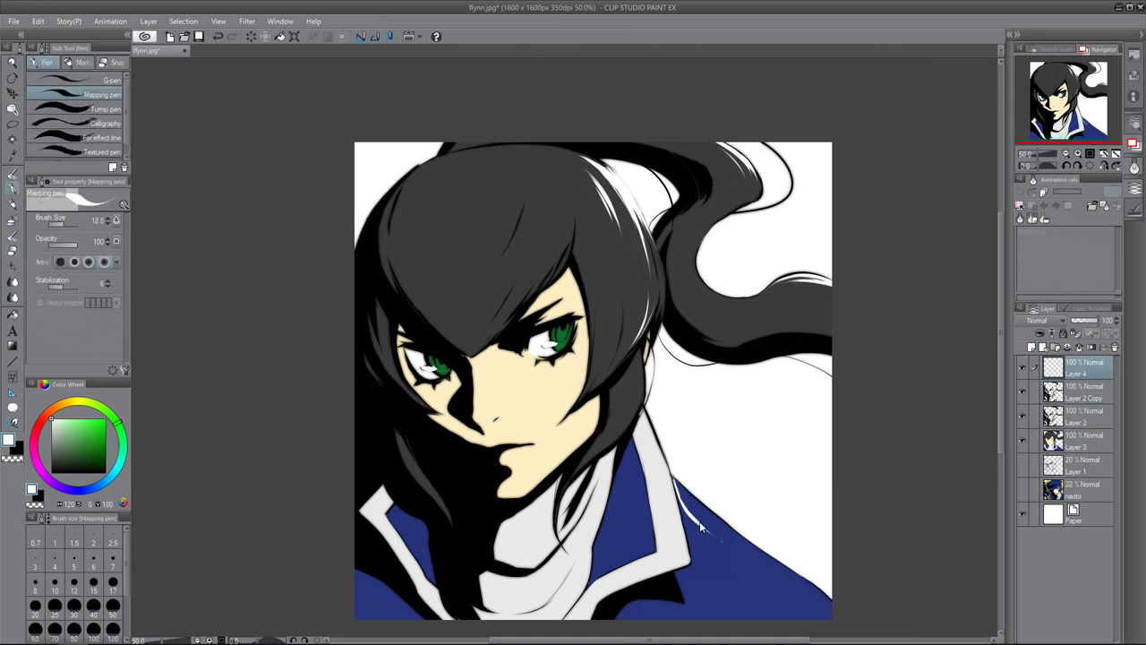
mouse_move(706, 521)
mouse_down()
mouse_move(682, 493)
mouse_move(730, 544)
mouse_move(715, 525)
mouse_move(774, 563)
mouse_up()
key(e)
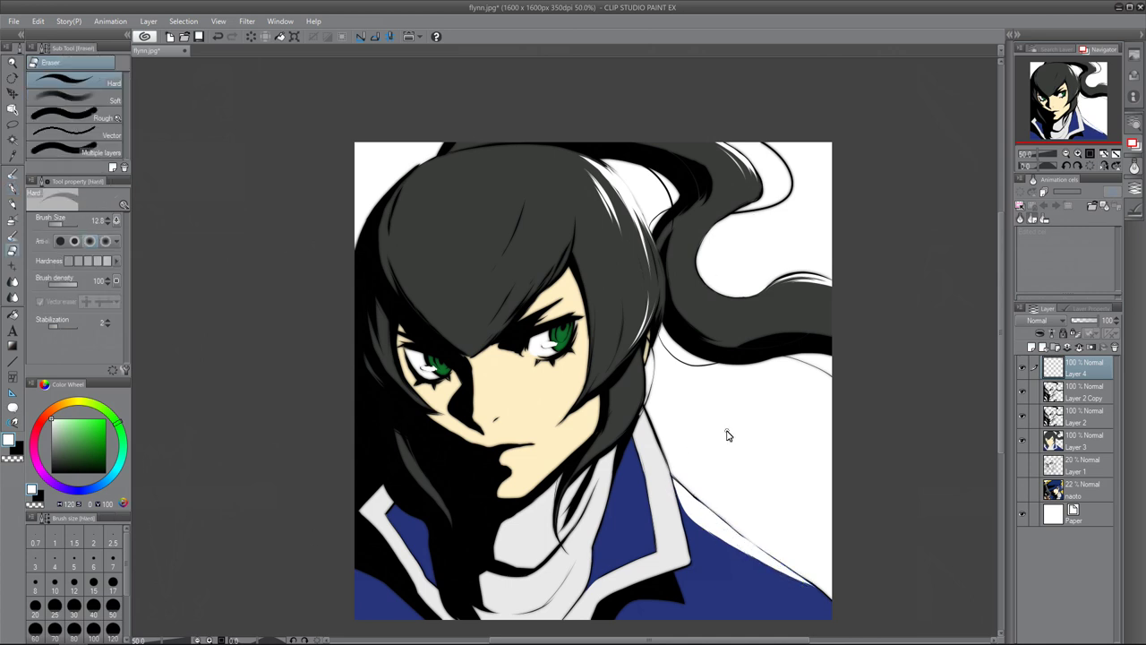
key(p)
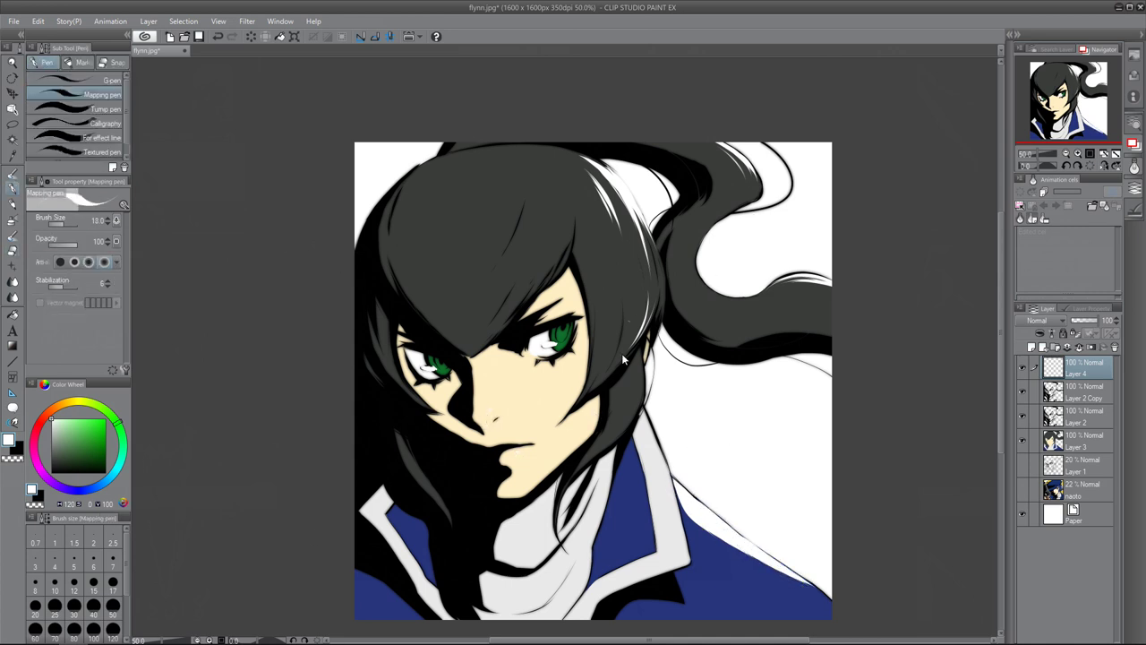
key(ctrl+minus)
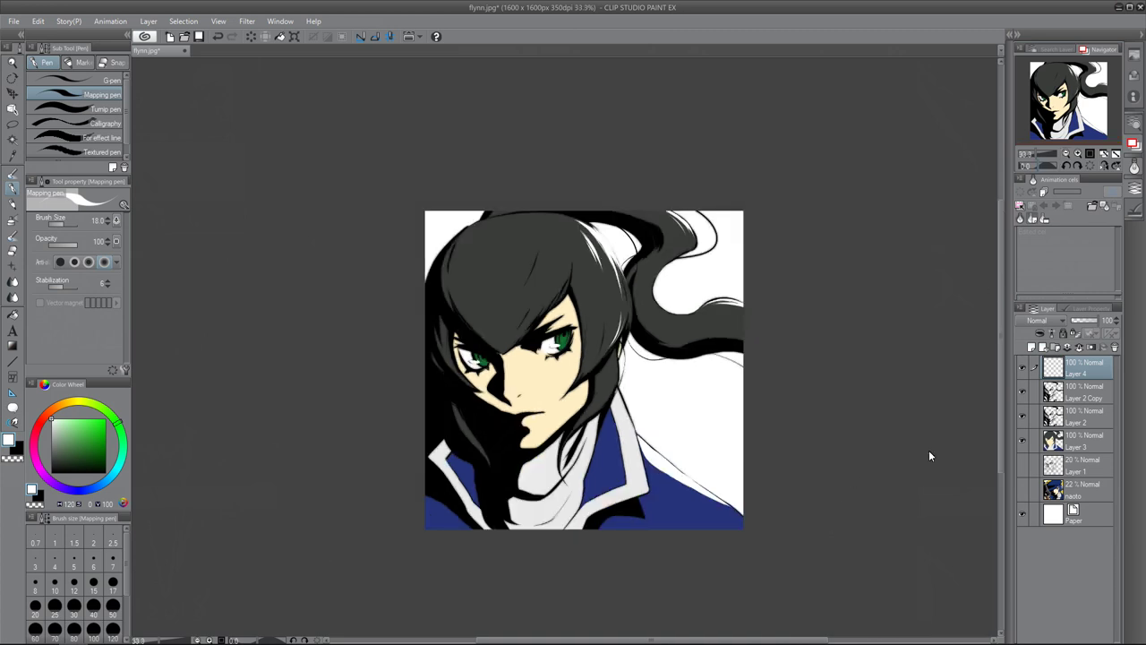
Hide Layer 2 Copy and make Layer 2 the active layer
key(e)
click(1038, 394)
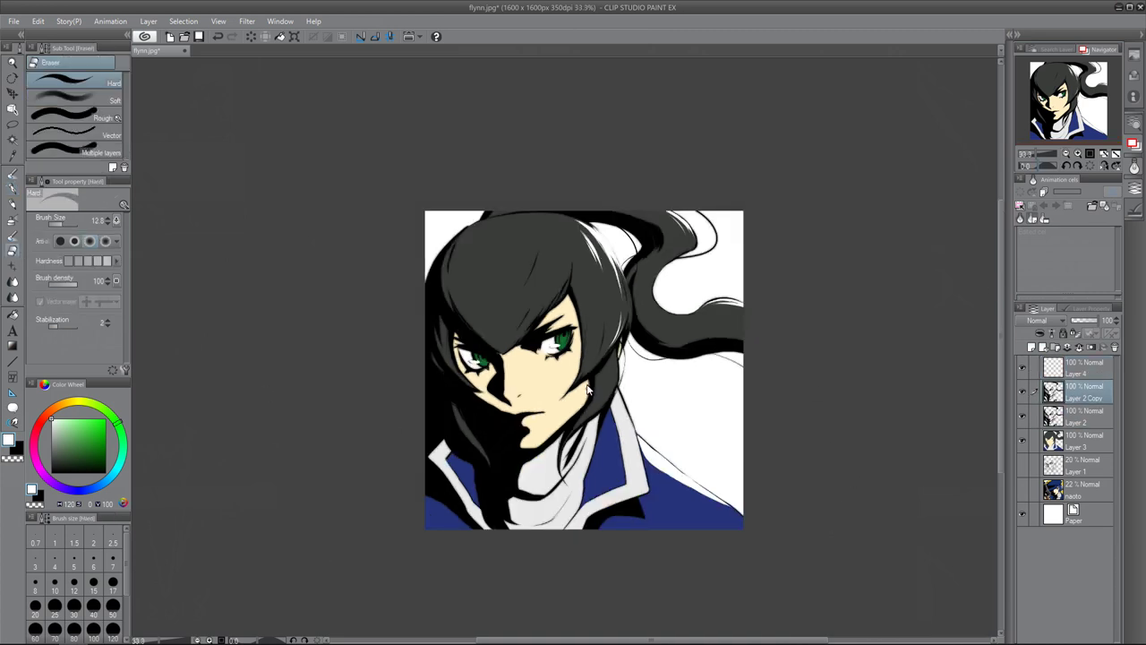
click(1022, 392)
click(1083, 415)
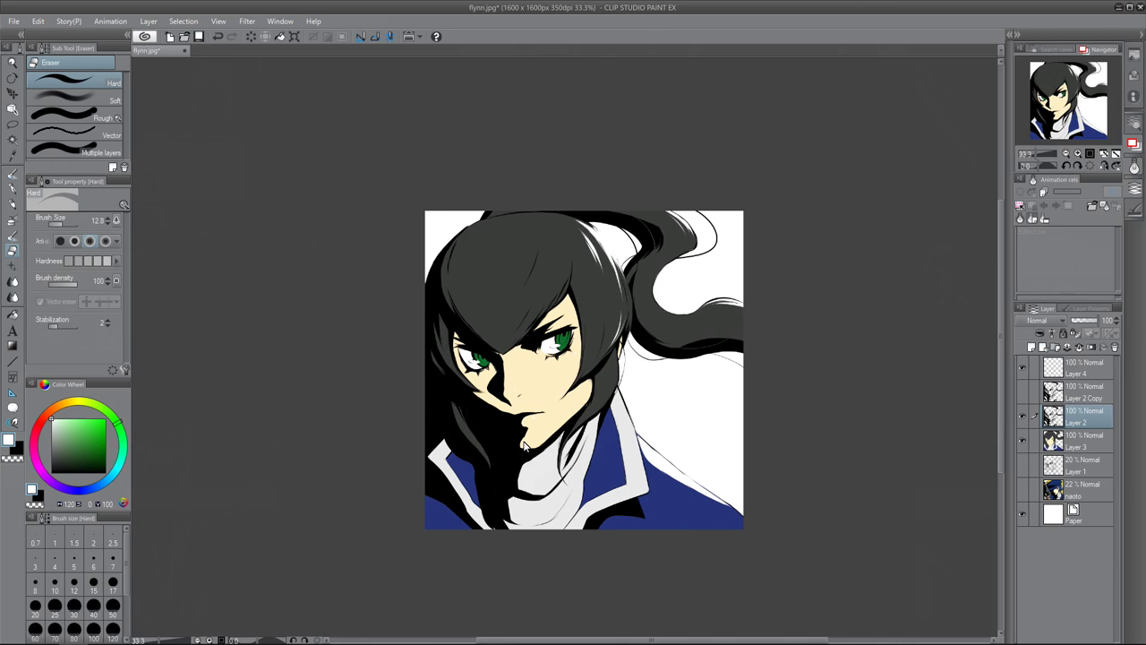
scroll(544, 465, up, 1)
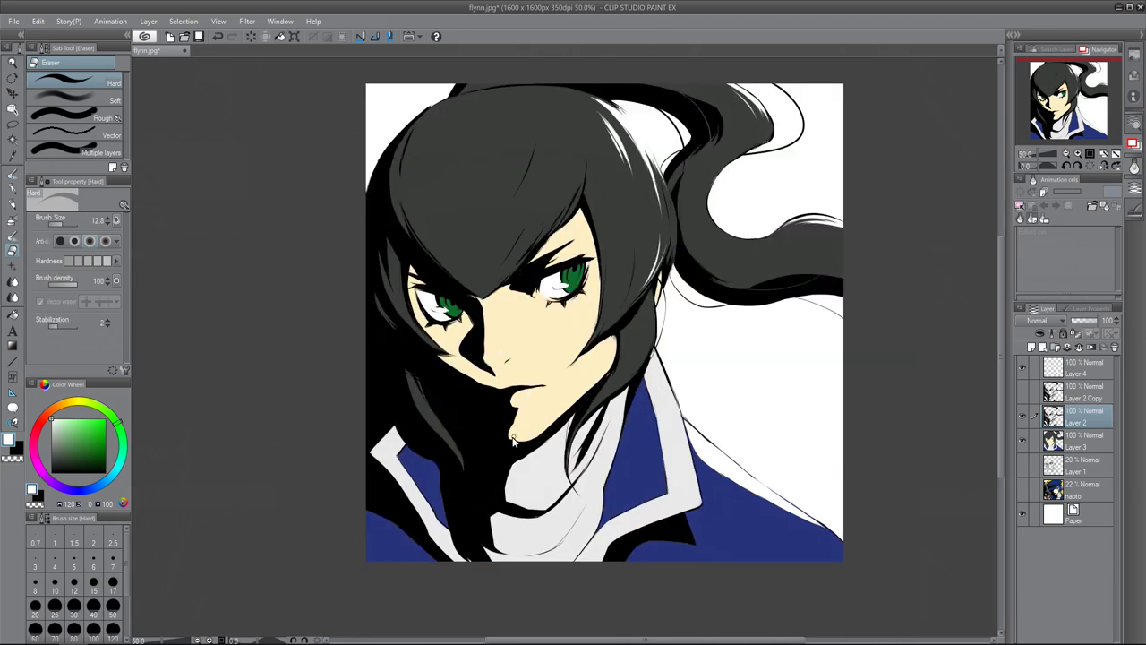
Replace the old blurred copy with a new duplicate of Layer 2, Gaussian-blurred at 20.26
key(ctrl+c)
key(ctrl+v)
click(247, 21)
mouse_move(268, 38)
click(376, 68)
drag(85, 183, 99, 183)
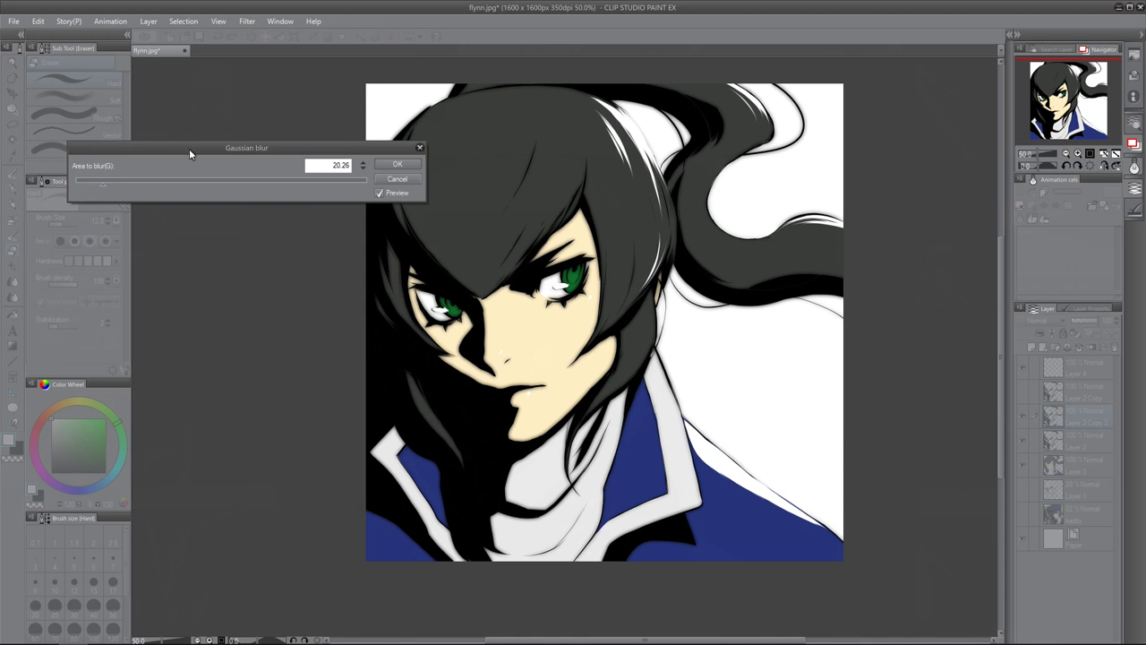
click(398, 165)
scroll(299, 551, down, 1)
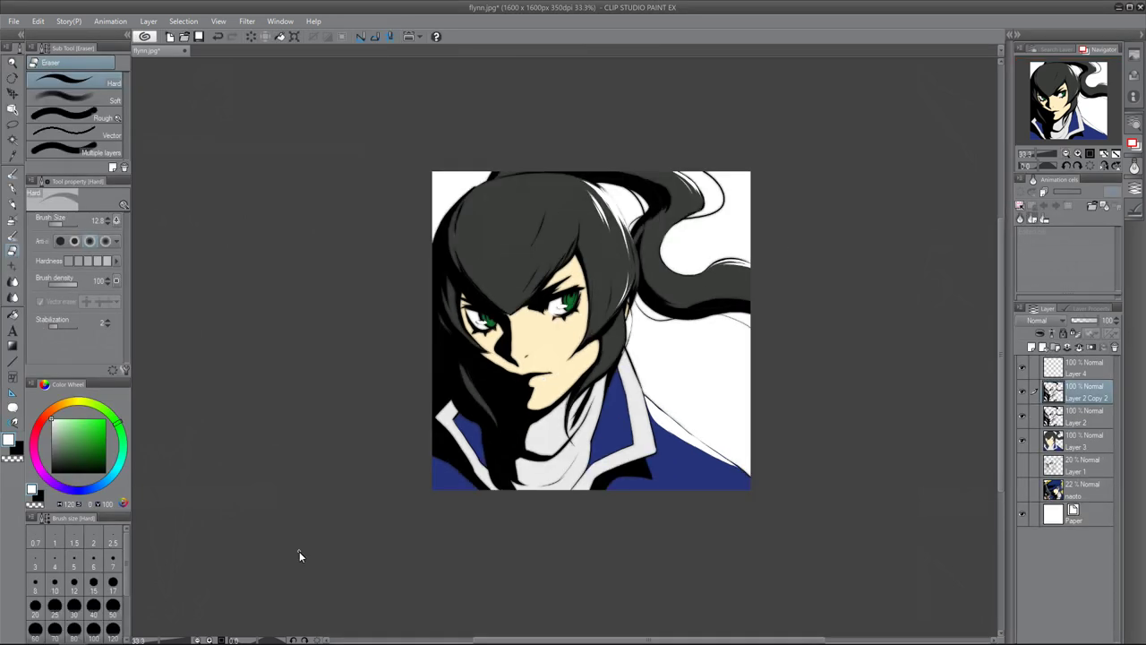
Add a raster layer between Layer 1 and Layer 3 and fill it with green as the background
right_click(1073, 467)
click(1049, 153)
click(105, 420)
click(281, 37)
Refill the background layer with adjusted shades, ending on a bright saturated green
click(106, 428)
click(280, 38)
click(116, 421)
click(104, 431)
click(280, 38)
click(102, 429)
click(282, 38)
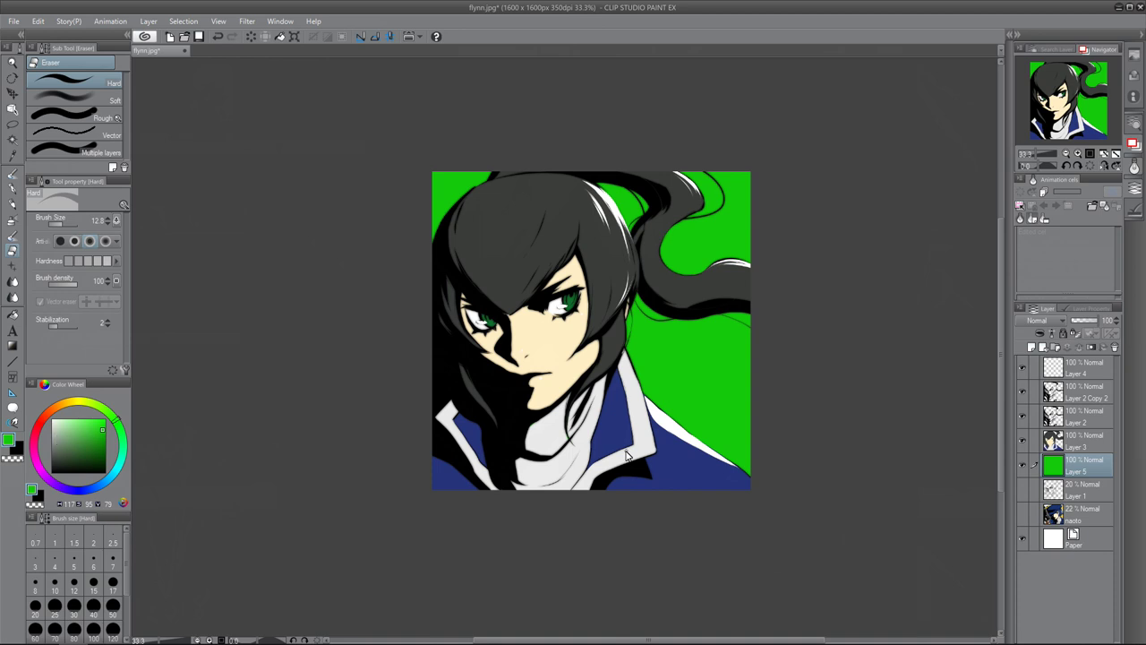
Sign the artwork in black with the Oil paint flat brush on a new top layer, beside the collar over the green background
click(13, 173)
click(82, 62)
click(105, 471)
right_click(1091, 362)
click(1059, 67)
drag(679, 373, 674, 393)
drag(674, 377, 676, 385)
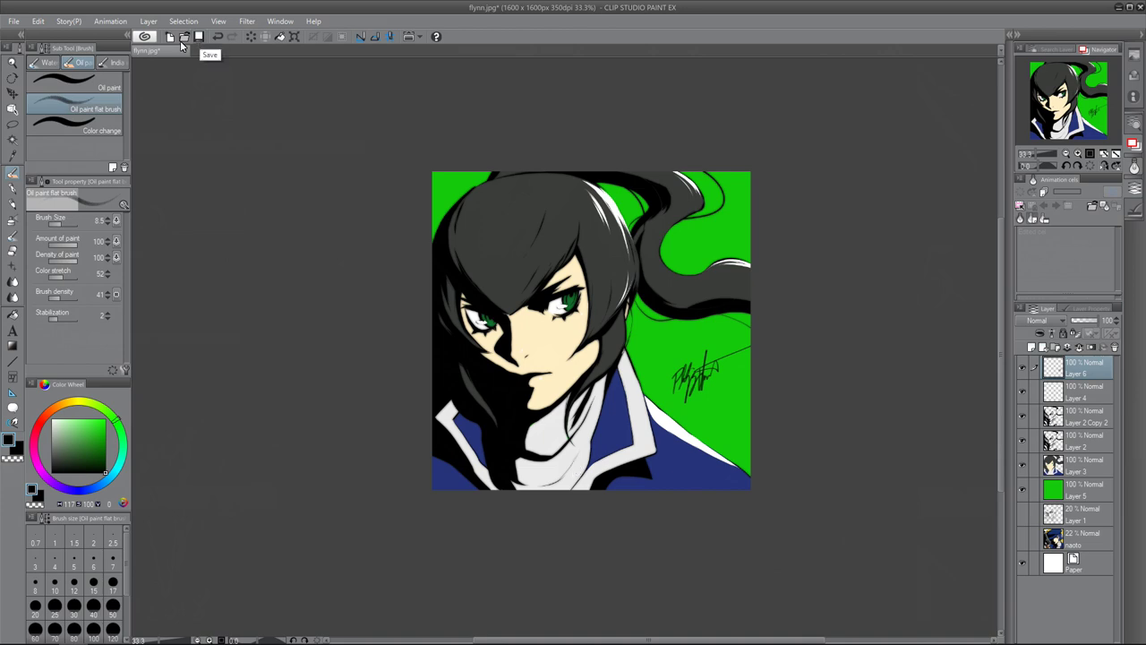
Save the signed portrait as flynn.clip in CLIP STUDIO FORMAT
click(14, 22)
click(168, 137)
click(215, 256)
click(134, 267)
click(295, 283)
click(609, 330)
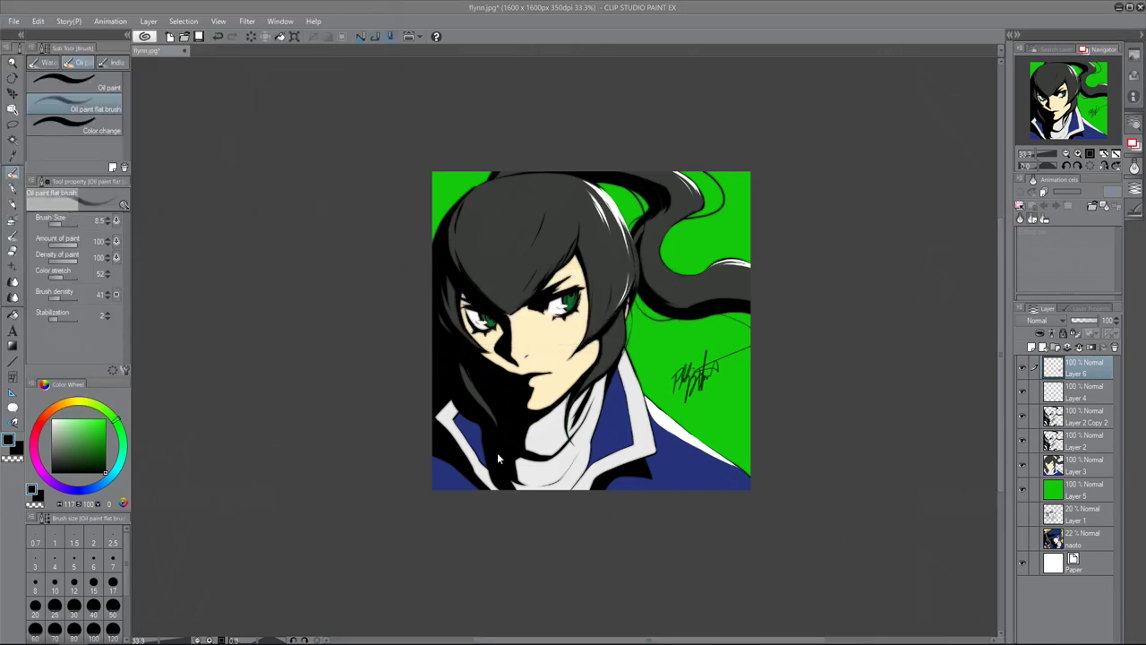
Save another version of the portrait as flynn.png
click(13, 20)
click(51, 135)
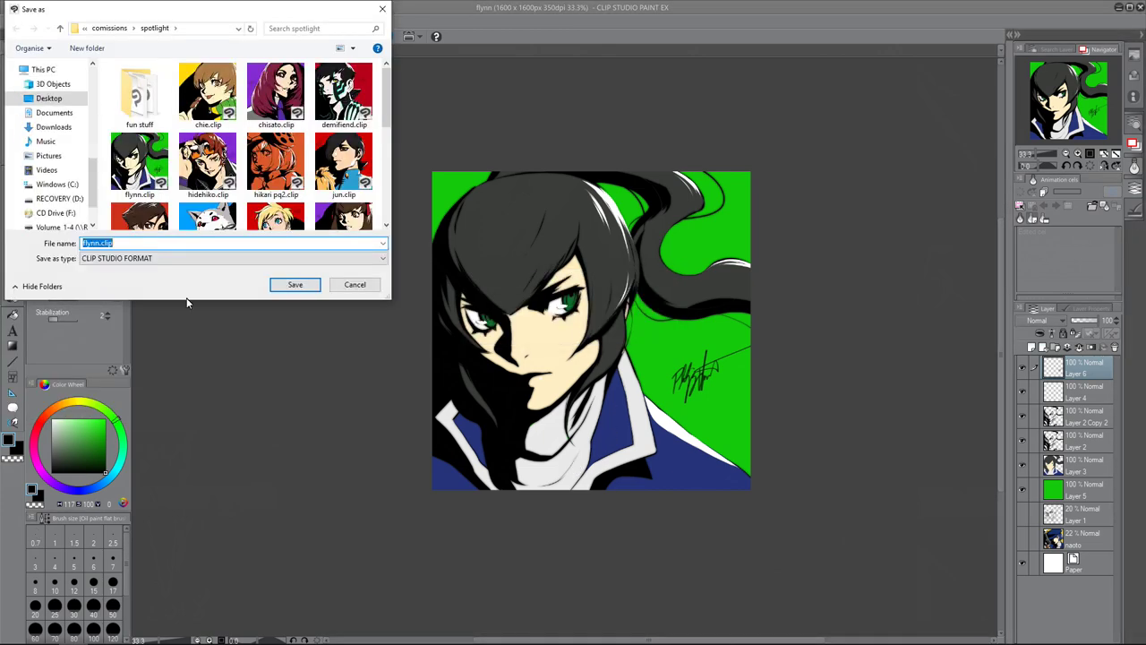
click(299, 284)
Touch up the hair highlight at the back of the head with black Mapping pen strokes on Layer 2, redoing unsatisfactory ones
click(1059, 446)
key(p)
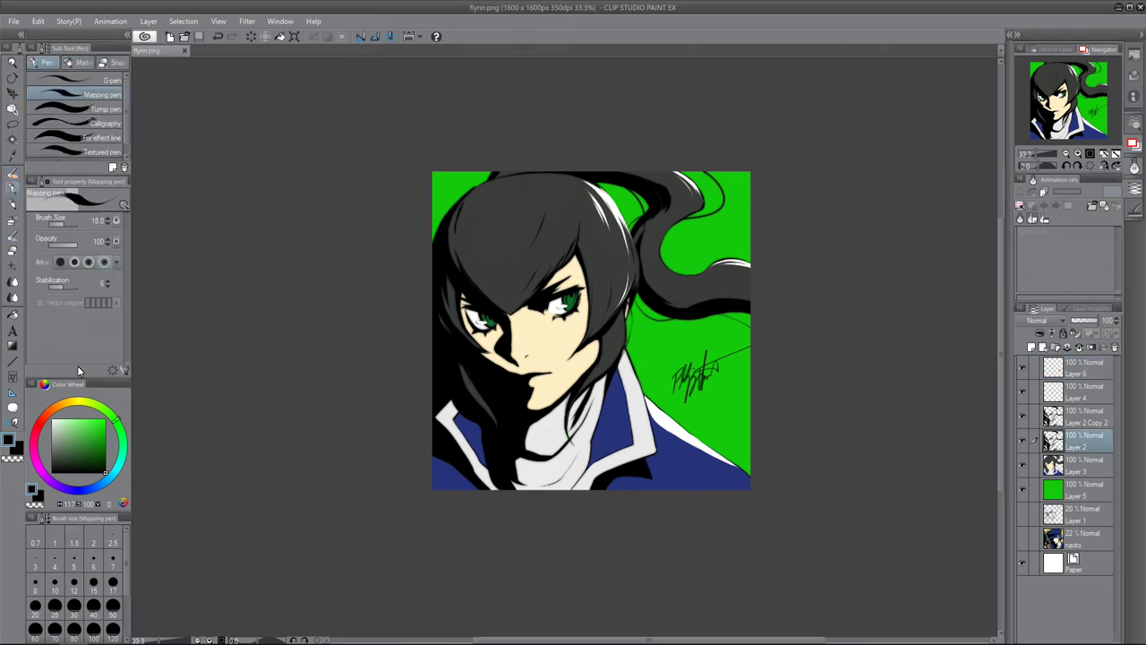
mouse_move(600, 188)
mouse_down()
mouse_move(655, 208)
mouse_move(615, 203)
mouse_move(624, 223)
mouse_up()
key(ctrl+z)
key(ctrl+z)
drag(607, 186, 620, 207)
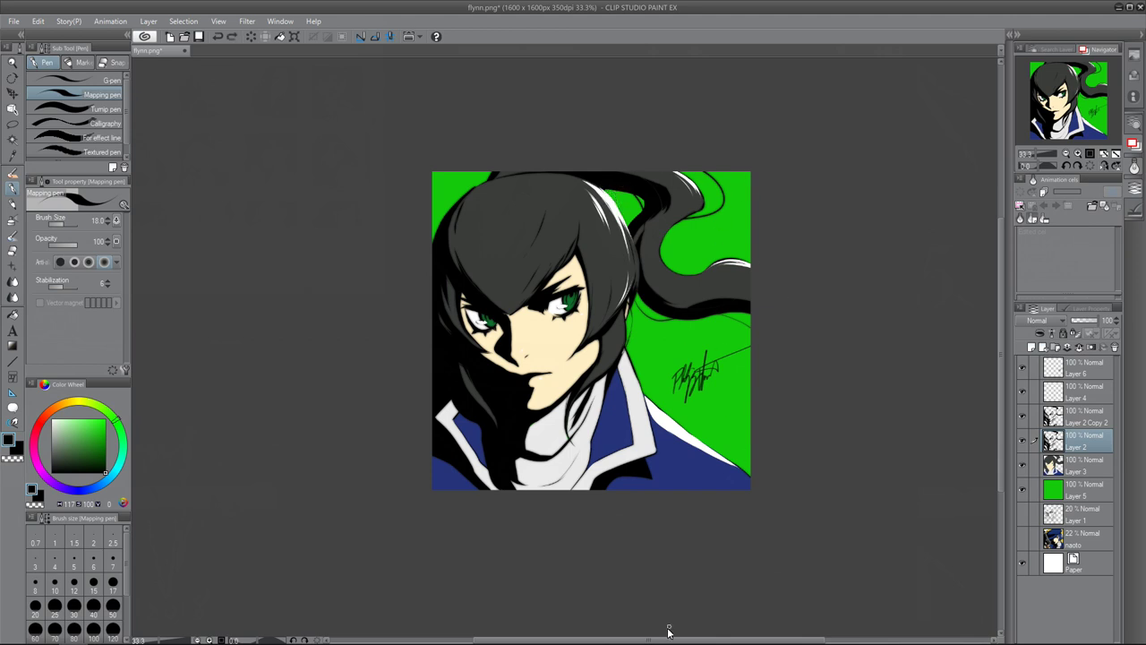
Save the hair highlight touch-up to flynn.png and accept the export settings
key(ctrl+s)
click(303, 283)
click(603, 341)
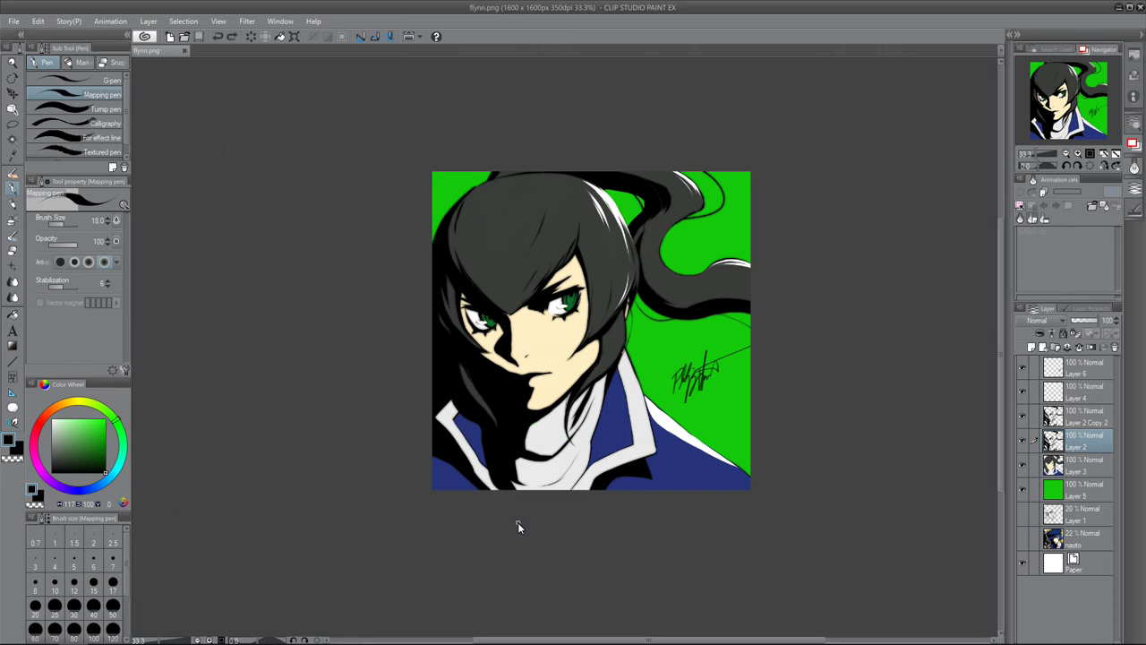
click(14, 21)
click(45, 96)
click(356, 285)
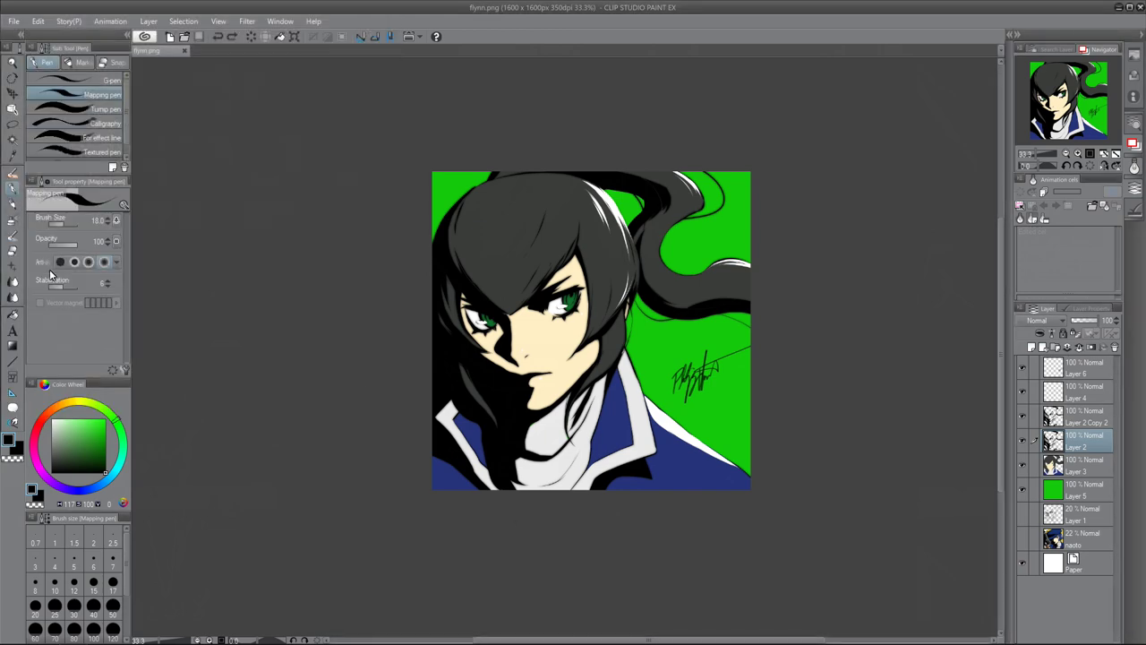
Ink a short black stroke along the hair beside the jaw on Layer 2 and save it to flynn.png
drag(599, 340, 596, 365)
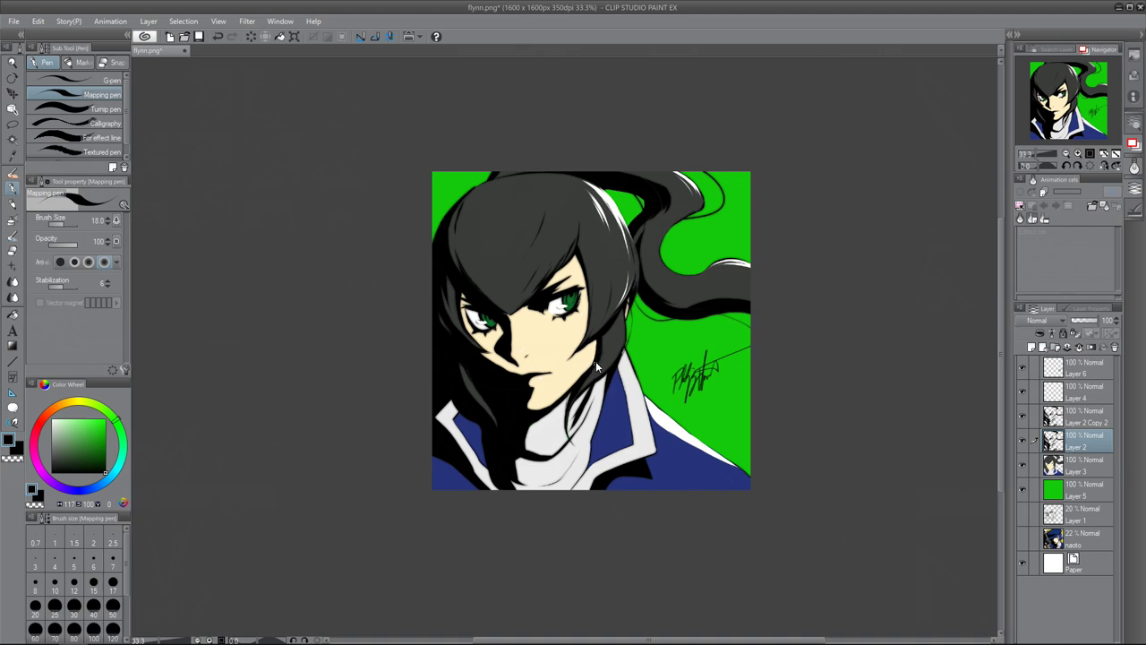
click(199, 36)
click(295, 283)
click(609, 330)
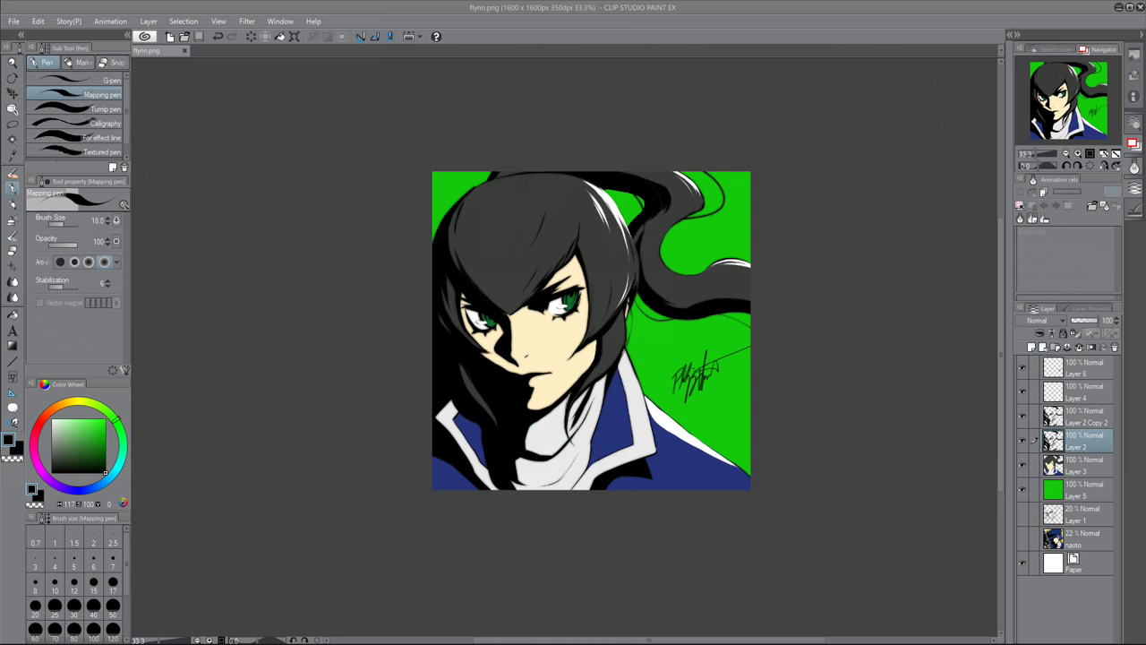
Add a small black ink touch-up at the shaded edge of the chin on Layer 2
click(534, 398)
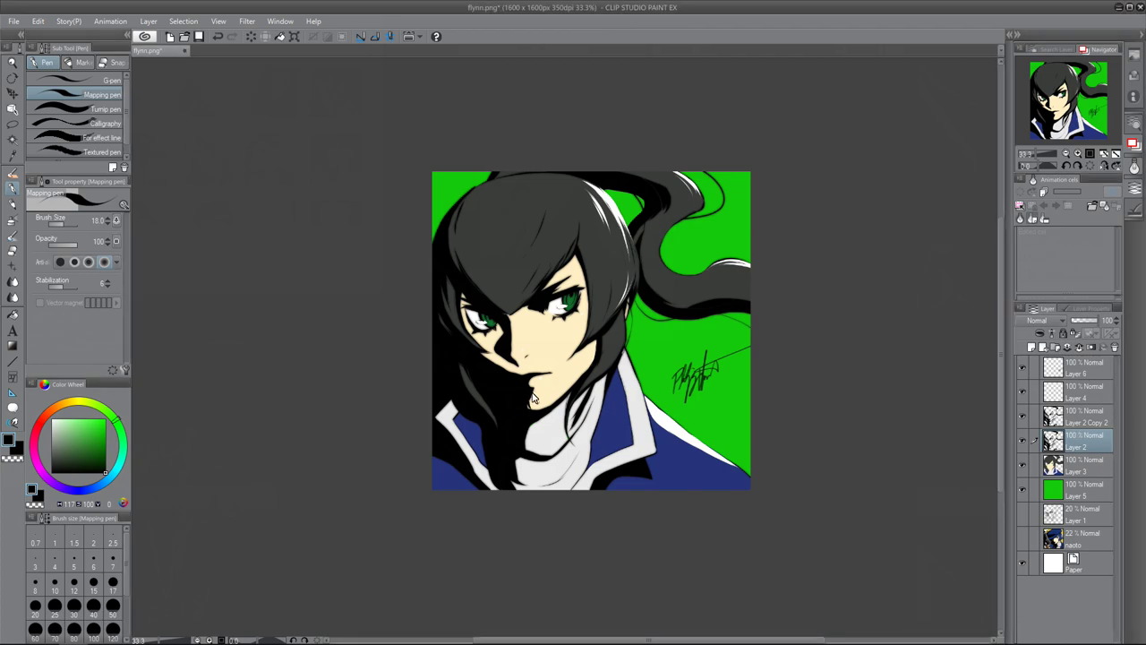